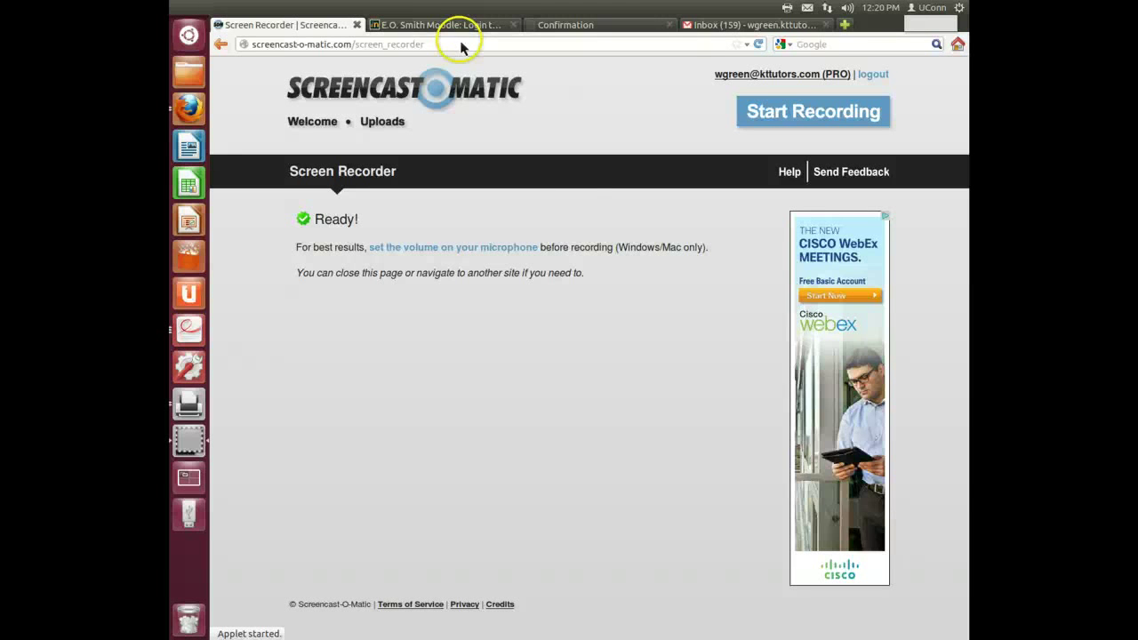
Log in to E.O. Smith Moodle with the teacher's saved username and account password
click(457, 26)
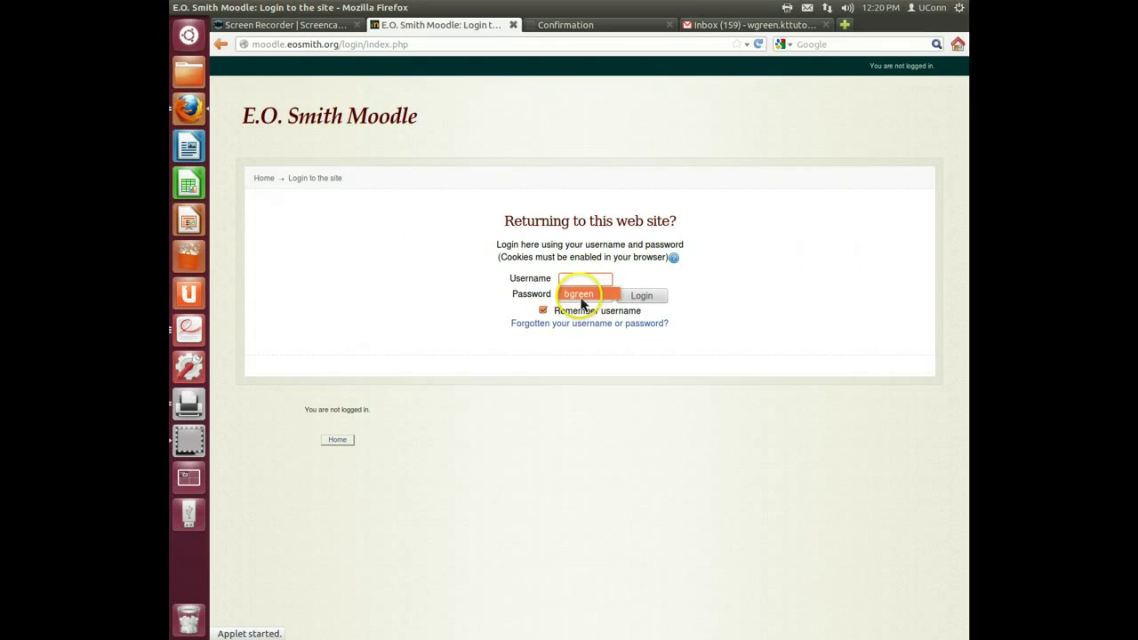
click(579, 295)
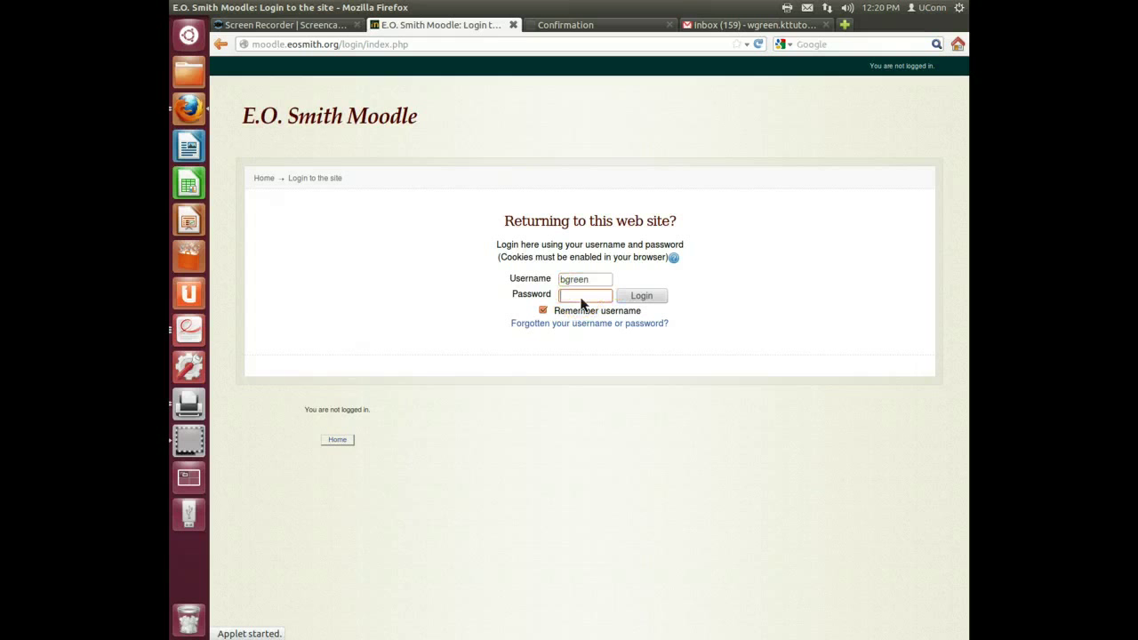
click(593, 285)
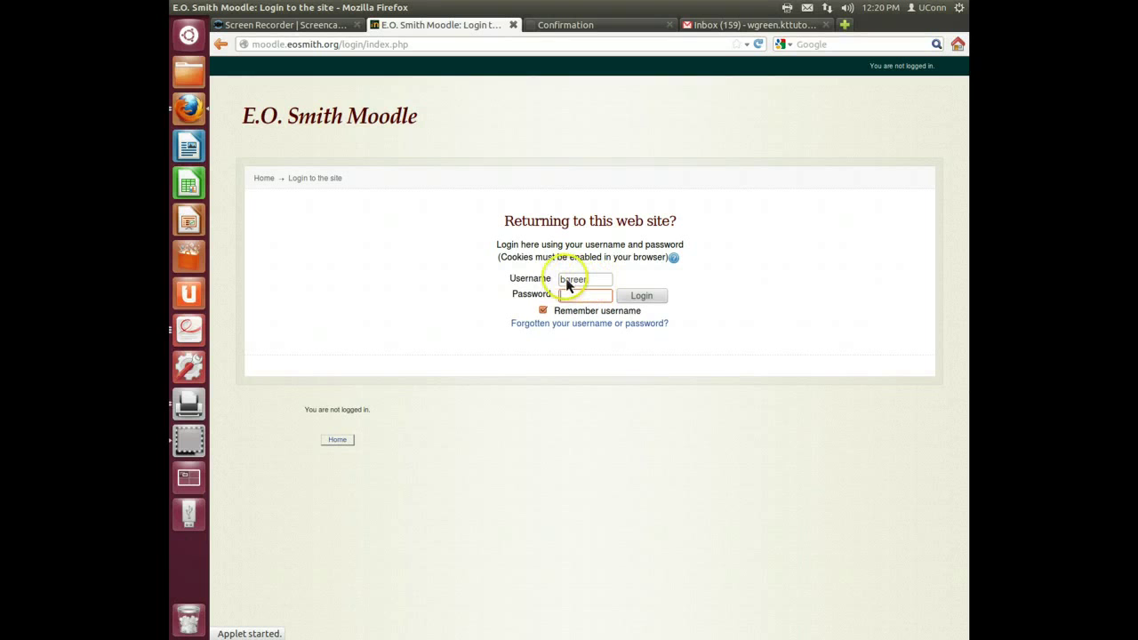
click(565, 283)
key(BackSpace)
text(w)
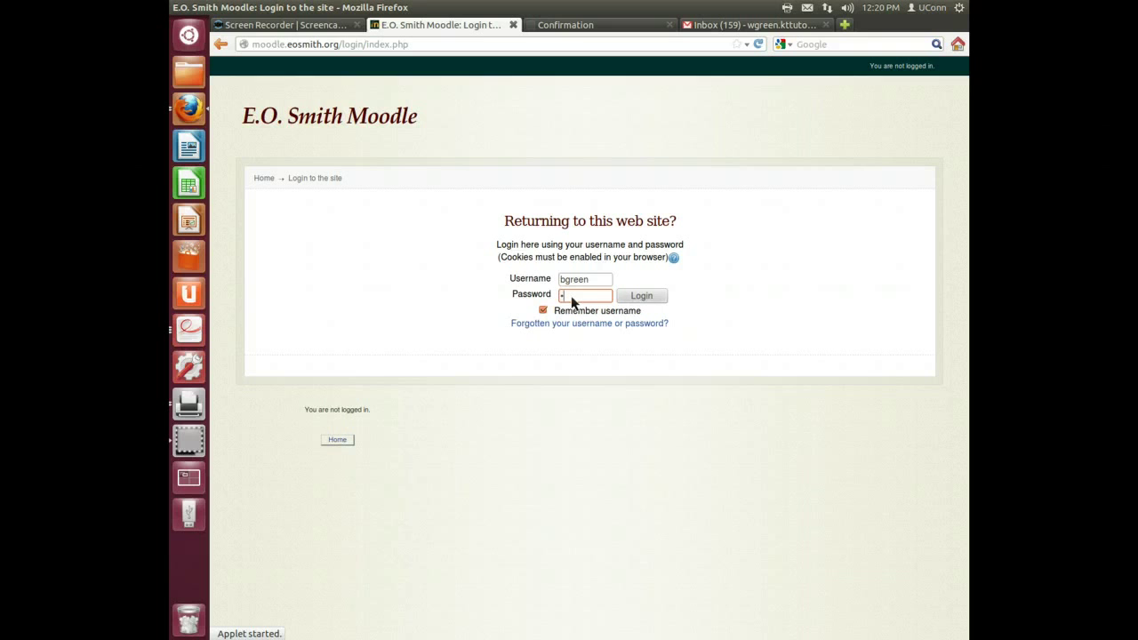
click(637, 299)
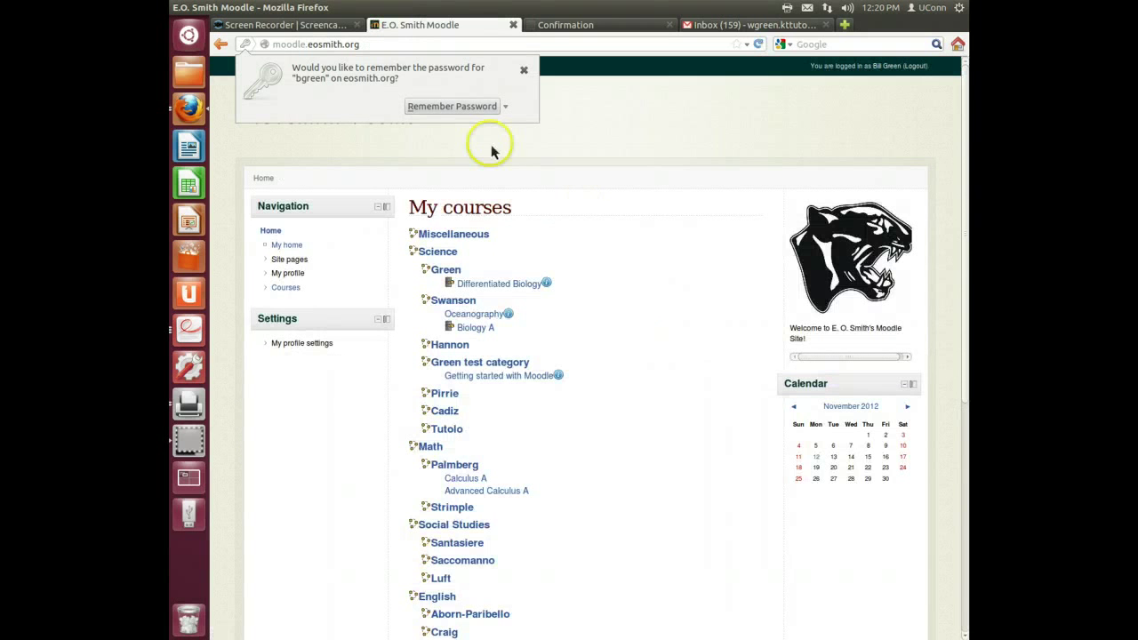
Decline Firefox's Remember Password prompt and look through the My courses list by department
click(505, 107)
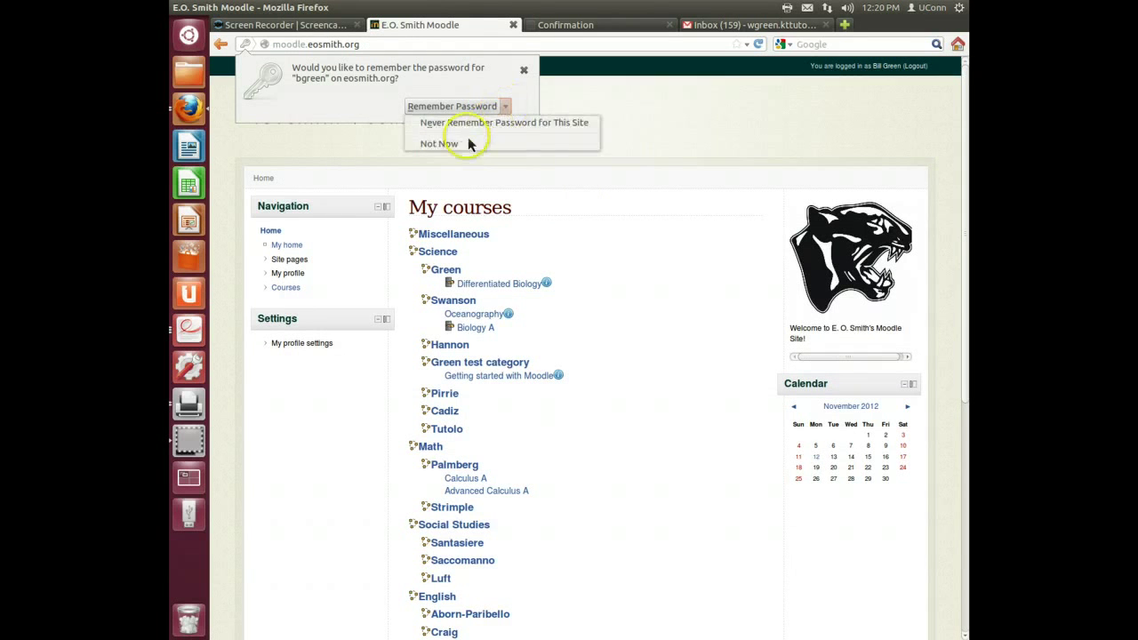
click(454, 147)
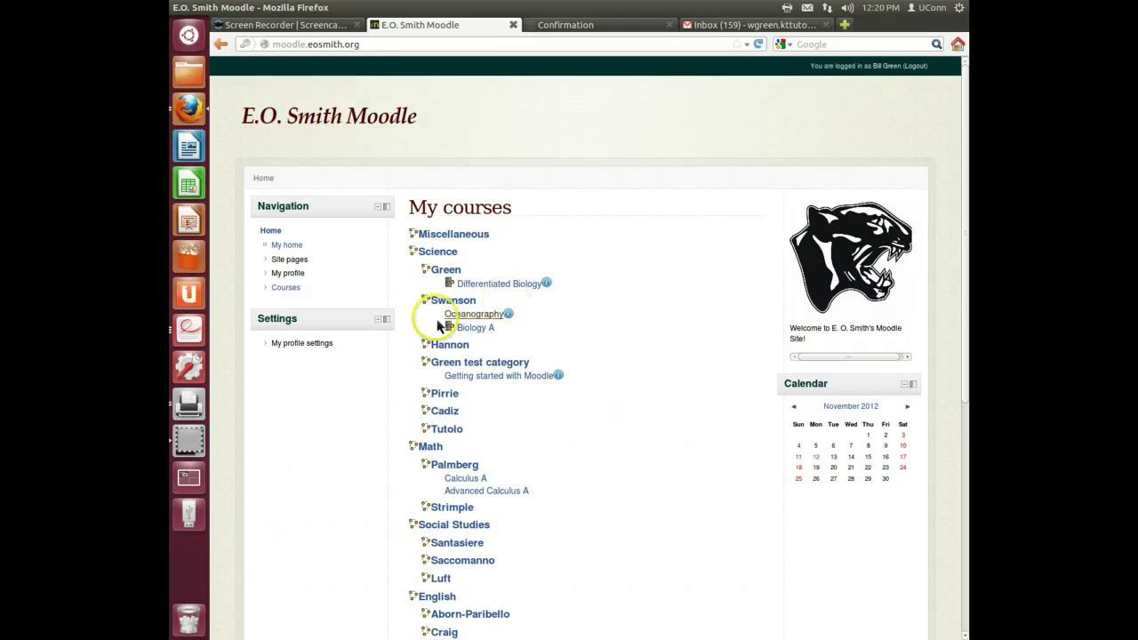
scroll(620, 336, down, 2)
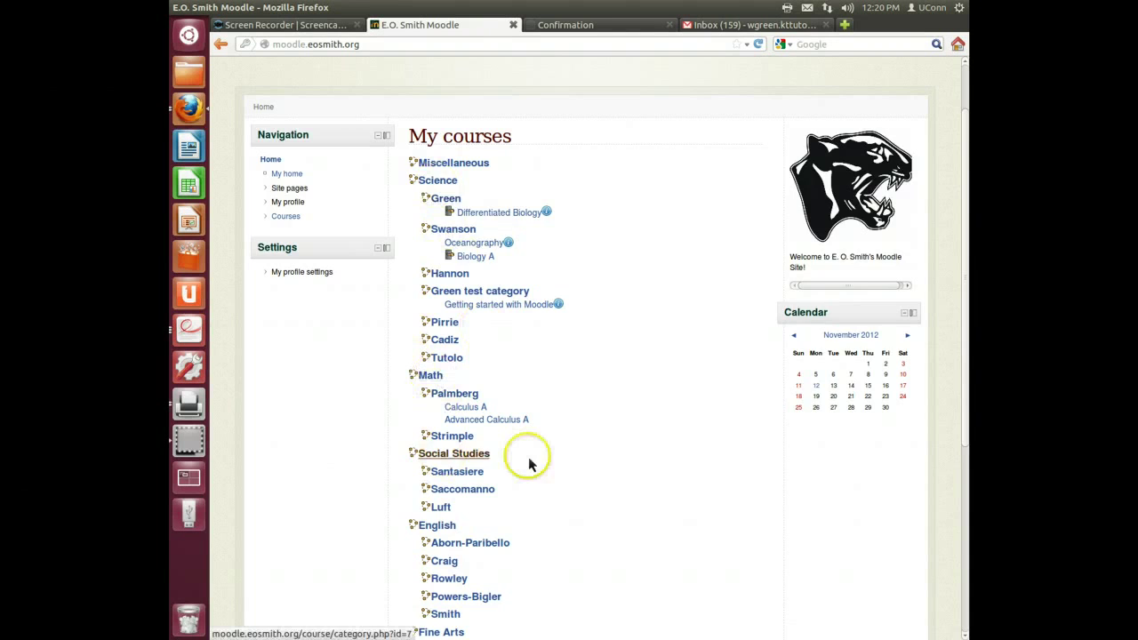
scroll(528, 463, down, 6)
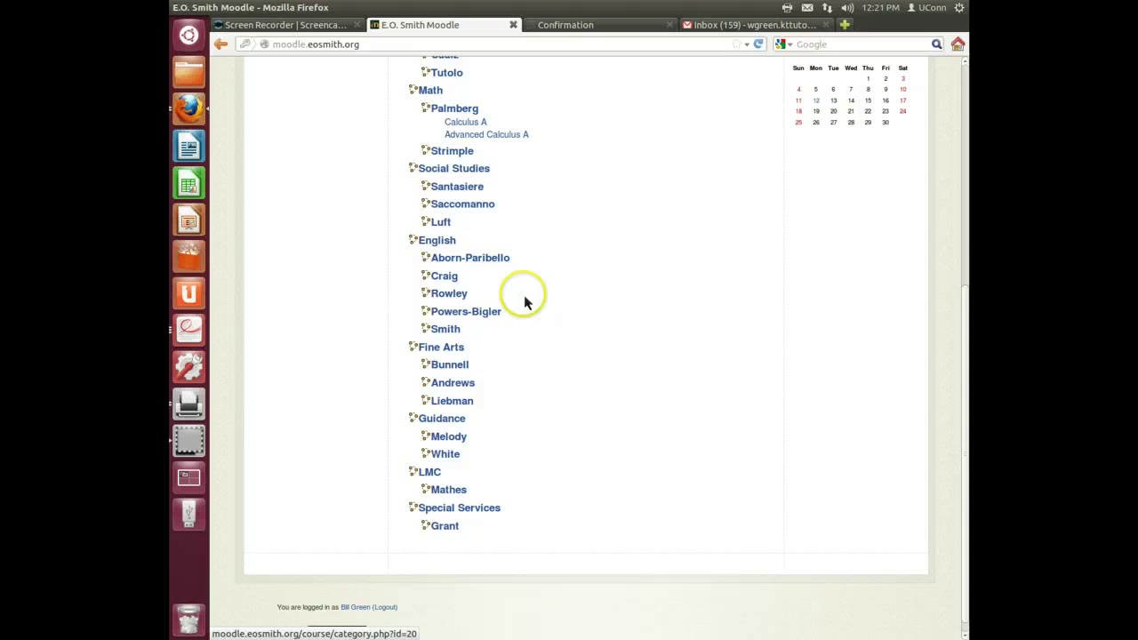
scroll(575, 300, up, 5)
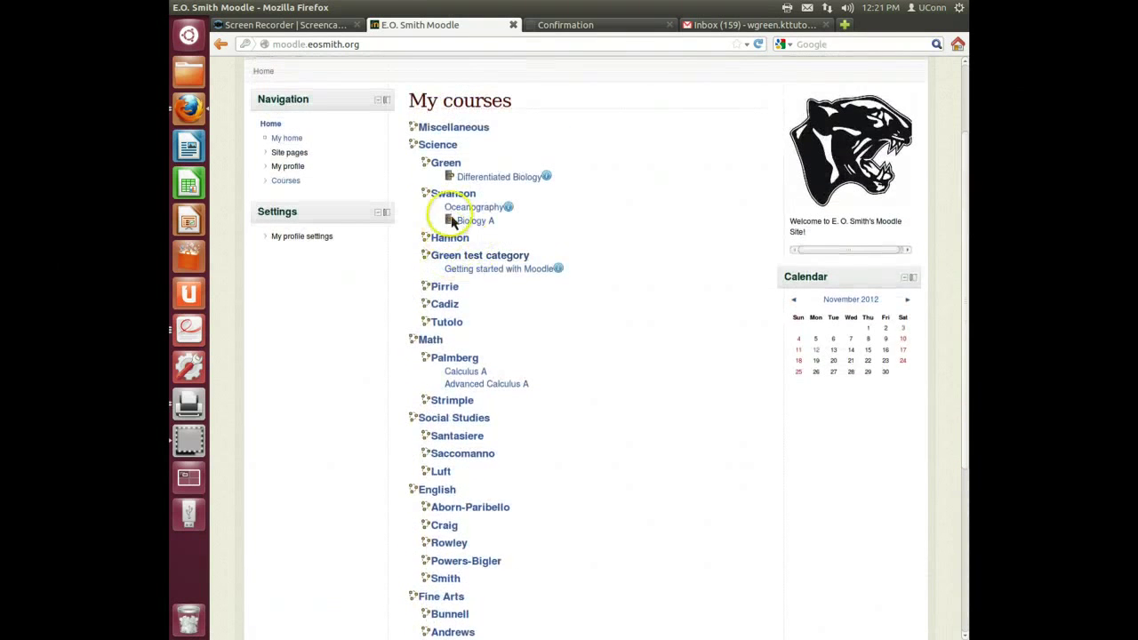
Go to the Science / Green test category page and scroll to its Settings block
click(480, 258)
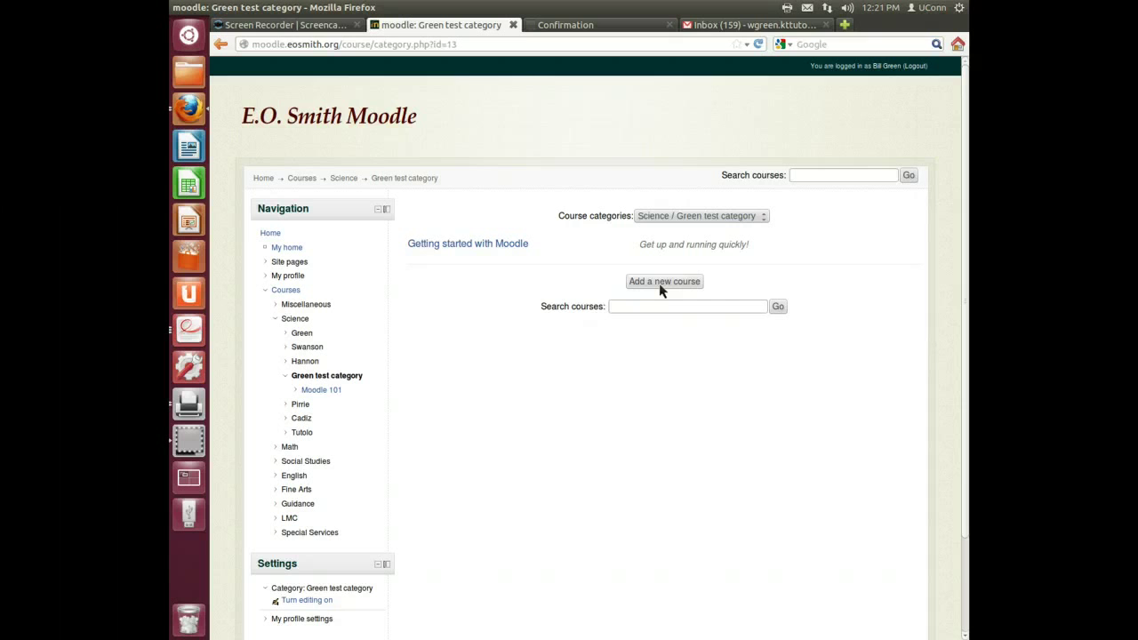
scroll(445, 359, down, 3)
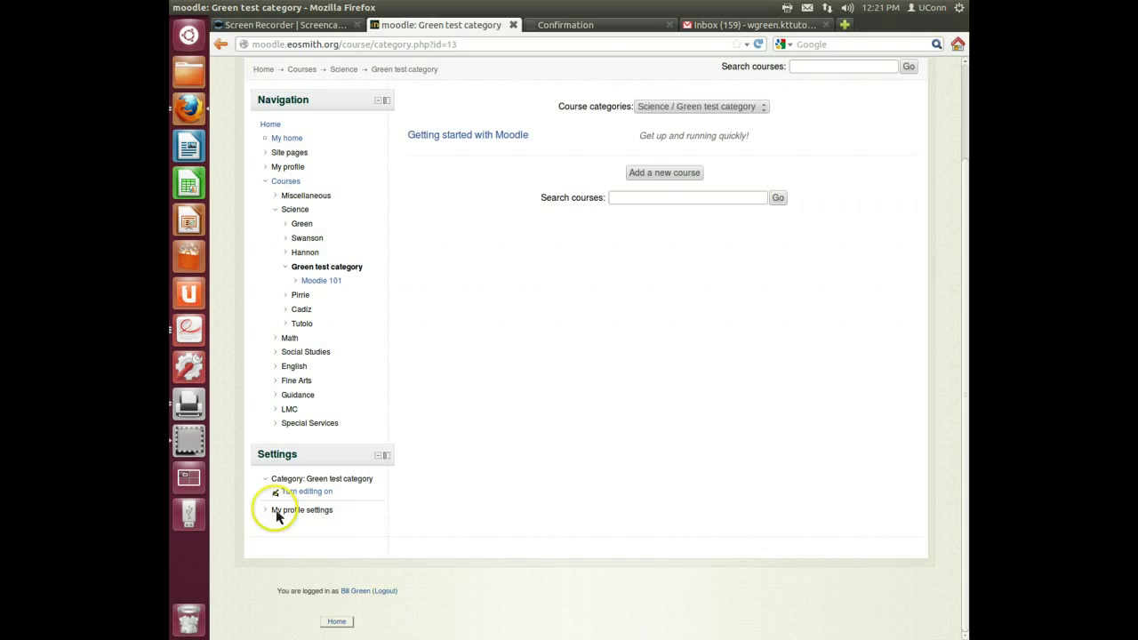
Open Change password from My profile settings, then cancel, leaving the password unchanged
click(270, 515)
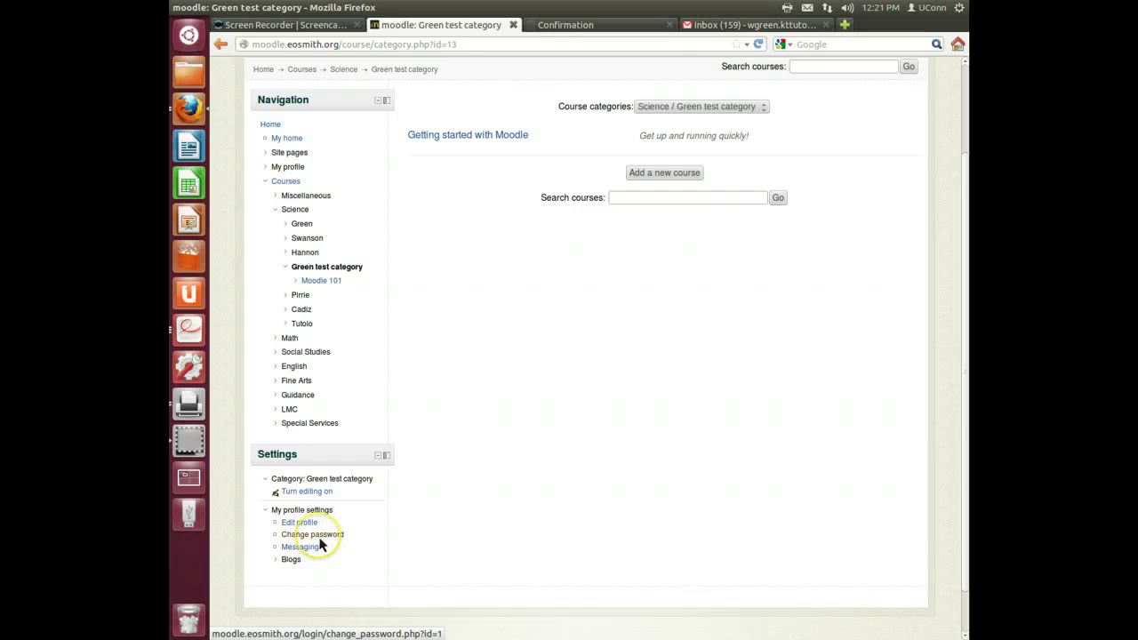
click(318, 537)
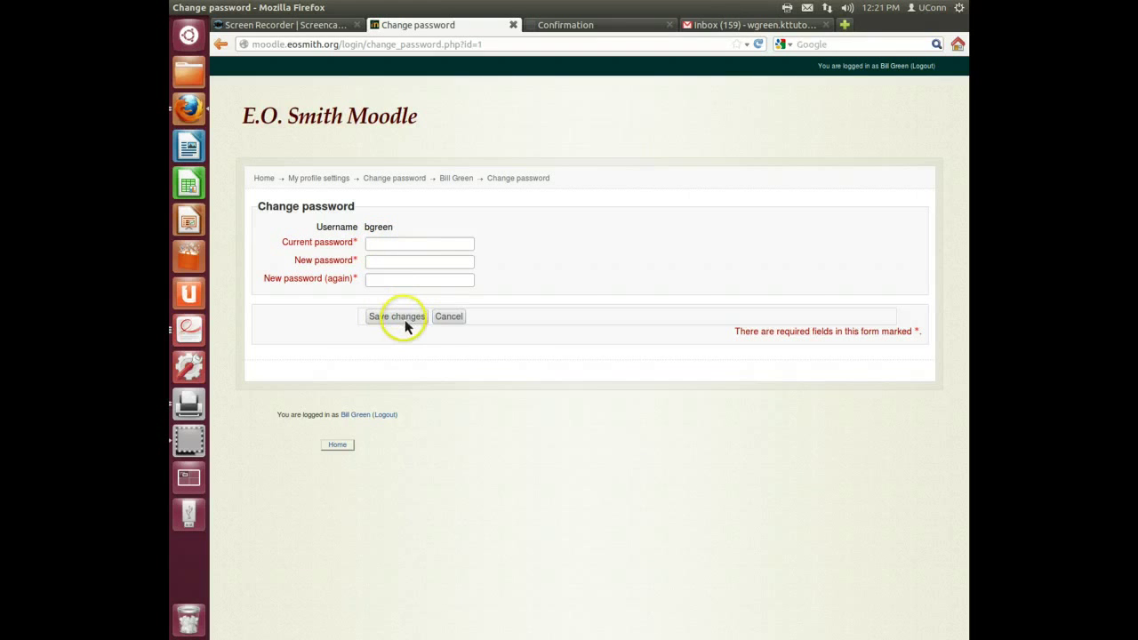
click(449, 318)
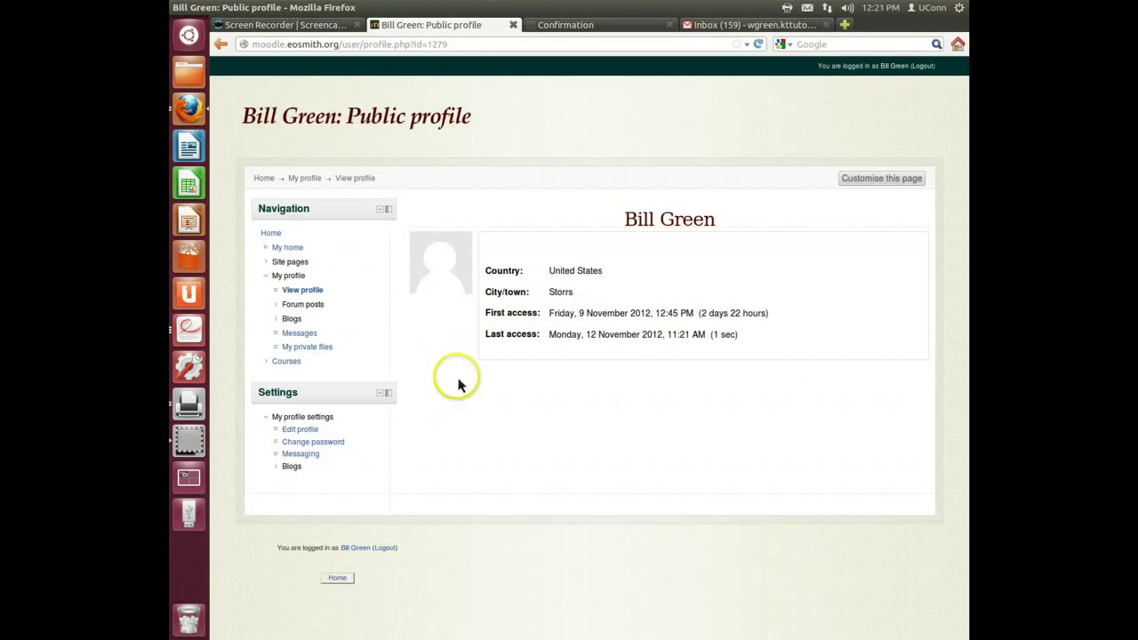
Open the teacher's Edit profile form and review its fields without saving anything
click(300, 432)
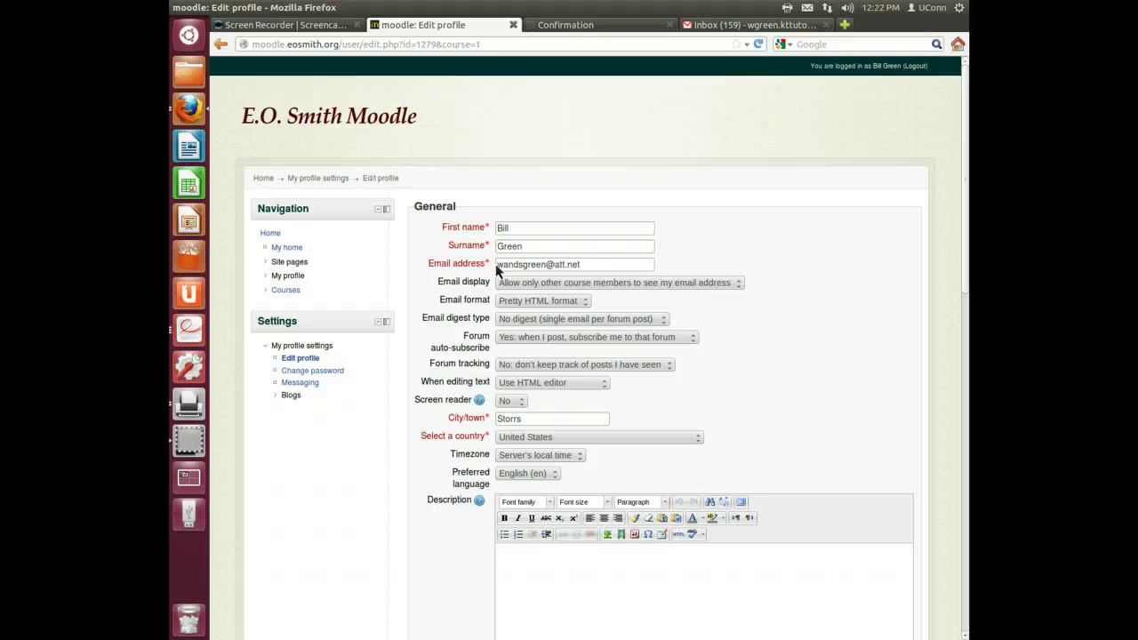
scroll(354, 401, down, 5)
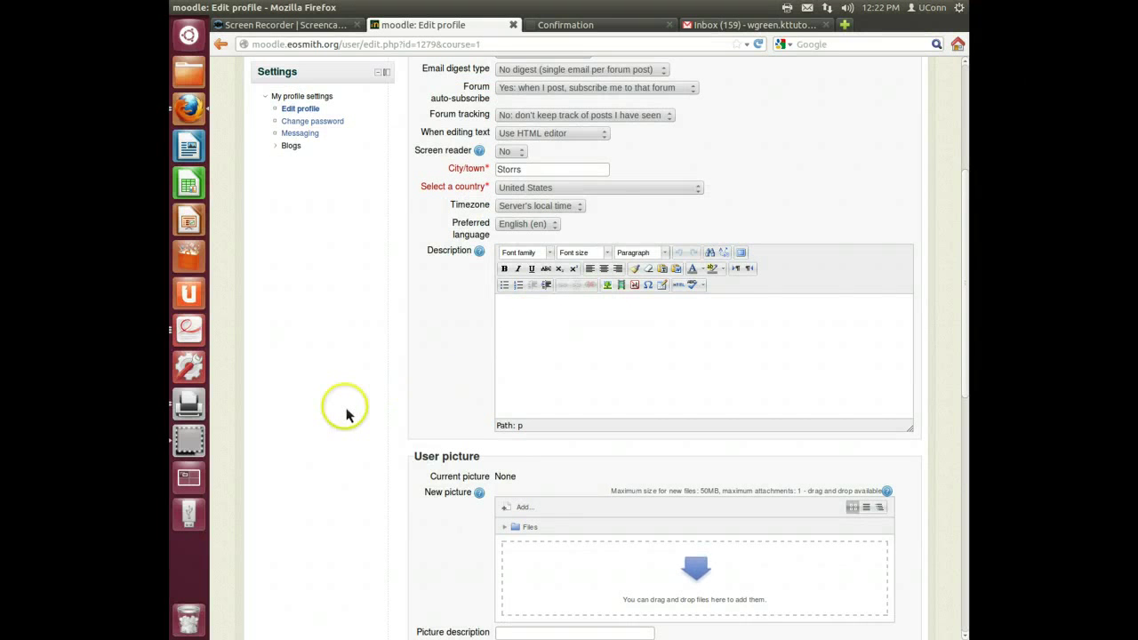
scroll(347, 409, down, 2)
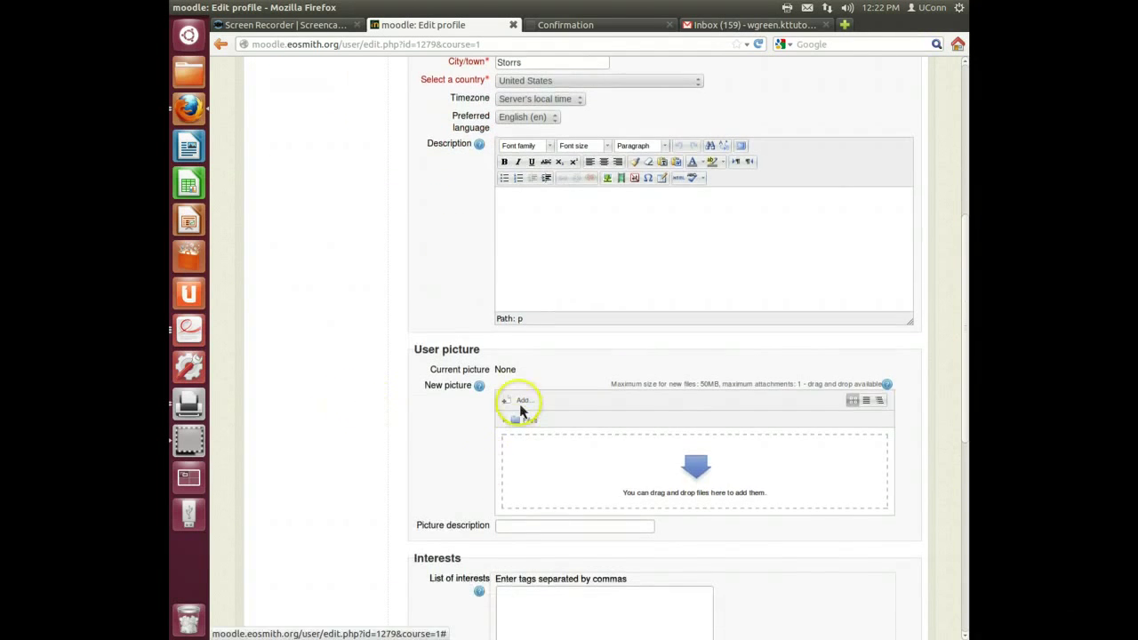
scroll(400, 422, down, 4)
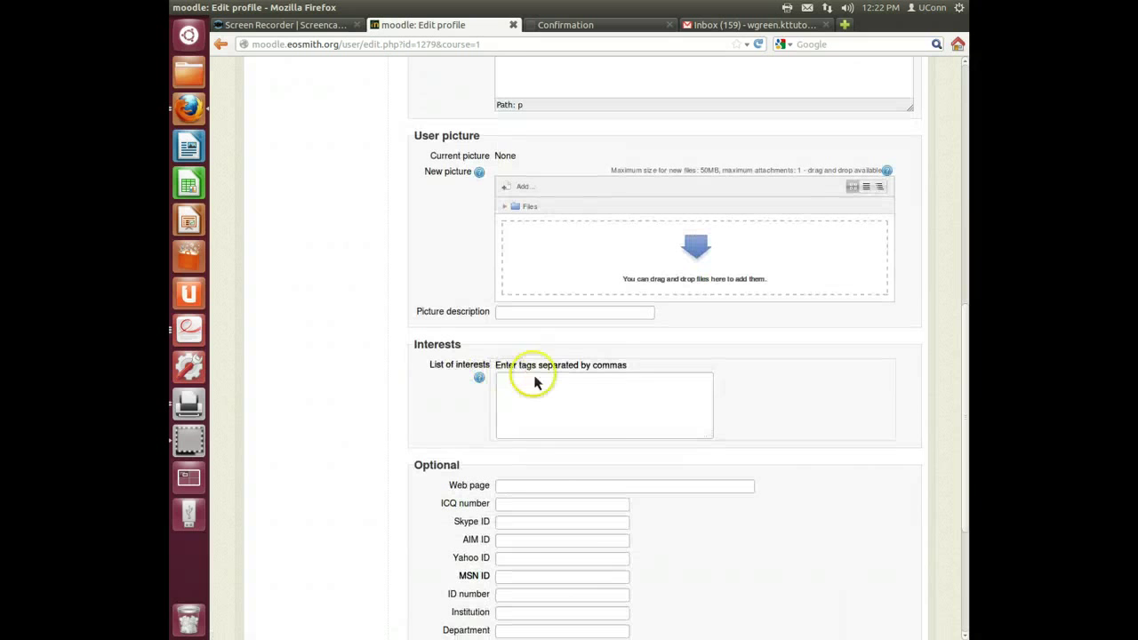
scroll(409, 427, down, 3)
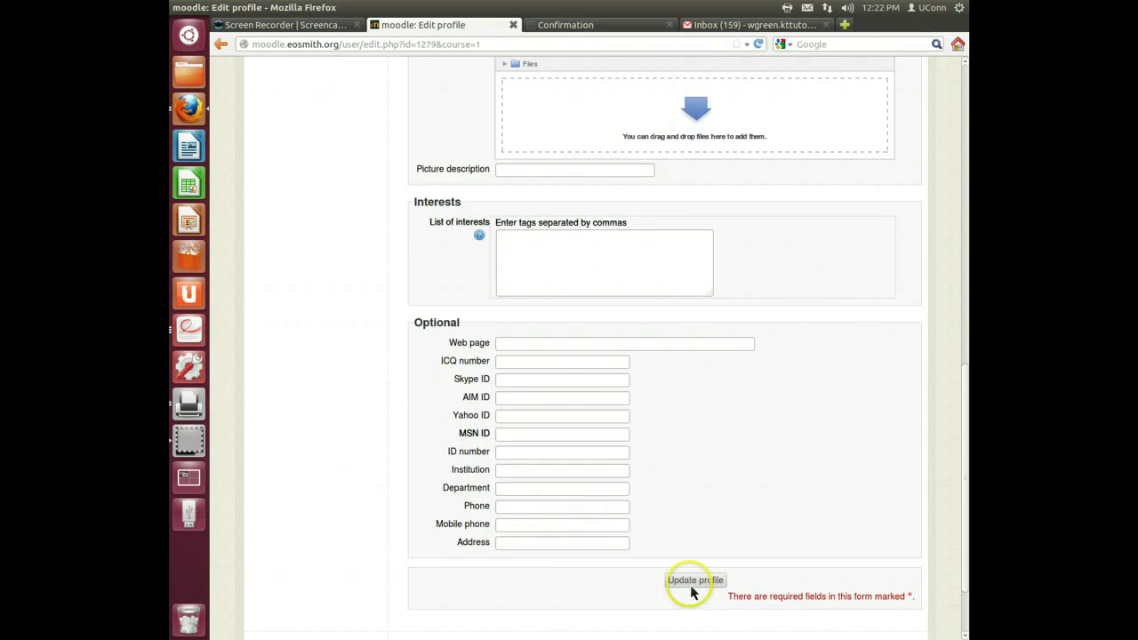
scroll(625, 587, down, 2)
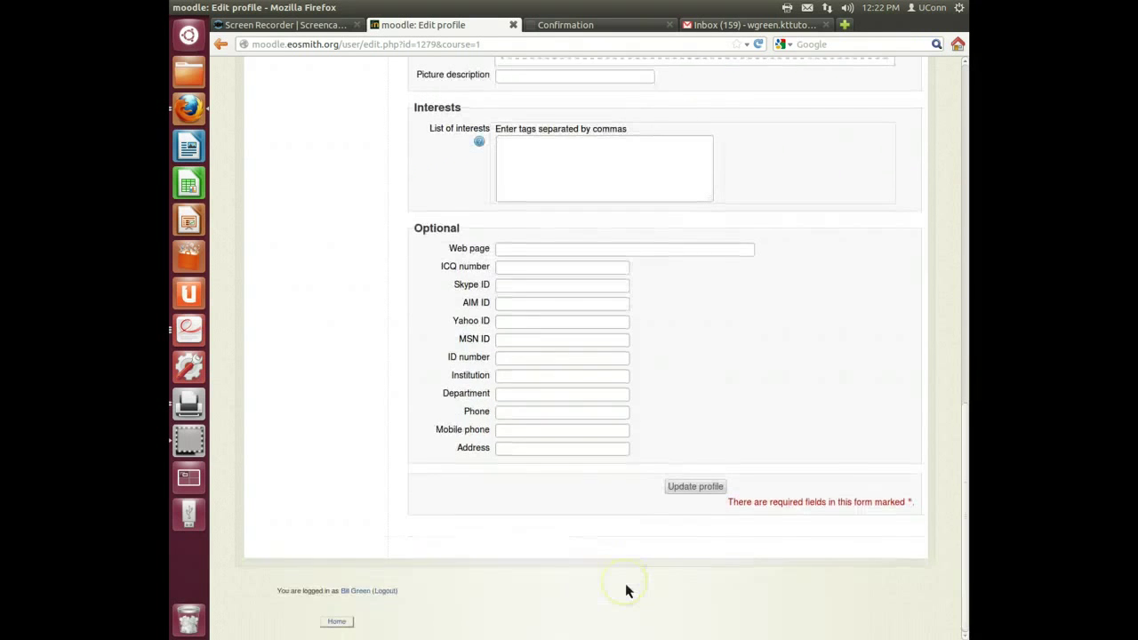
scroll(626, 587, up, 3)
scroll(623, 589, up, 10)
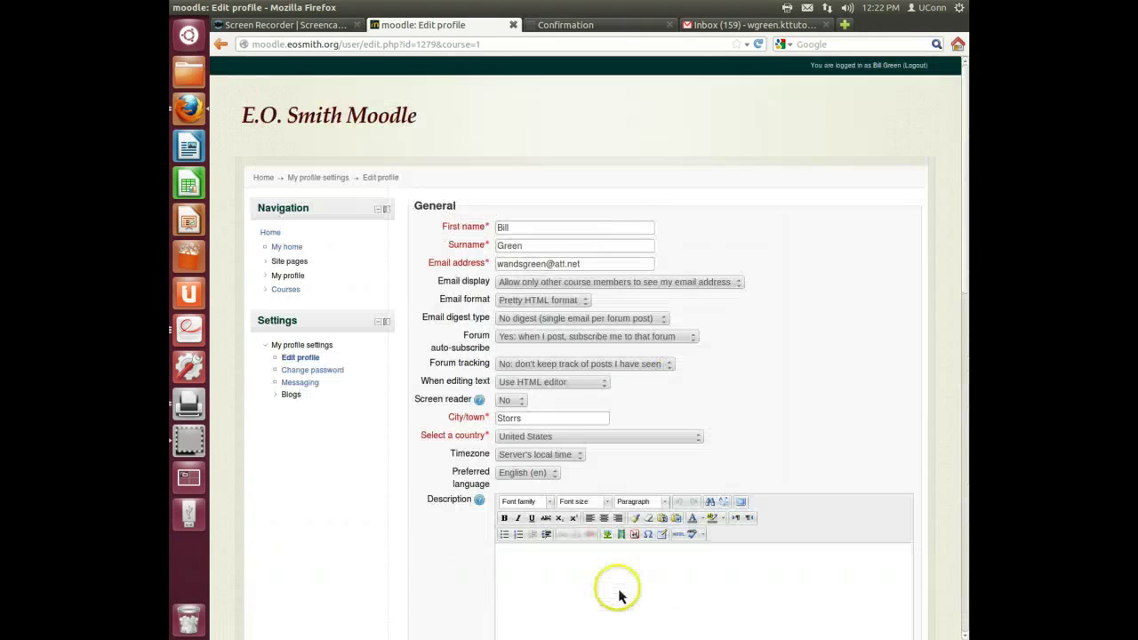
Go to the Messaging settings page and review the notification preferences
click(315, 384)
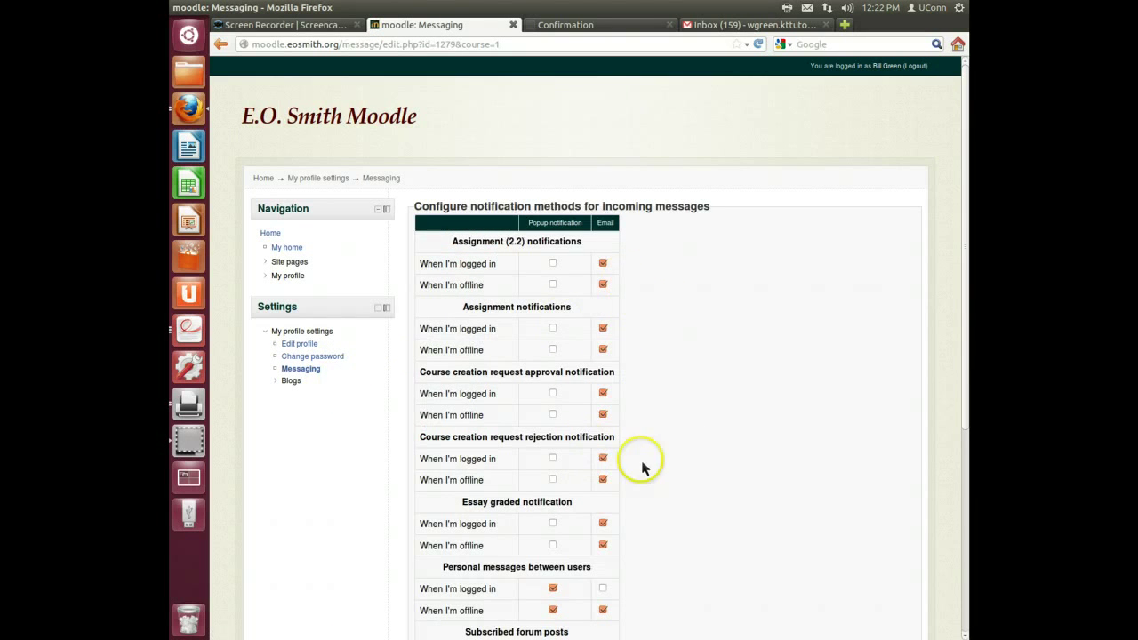
scroll(671, 396, down, 2)
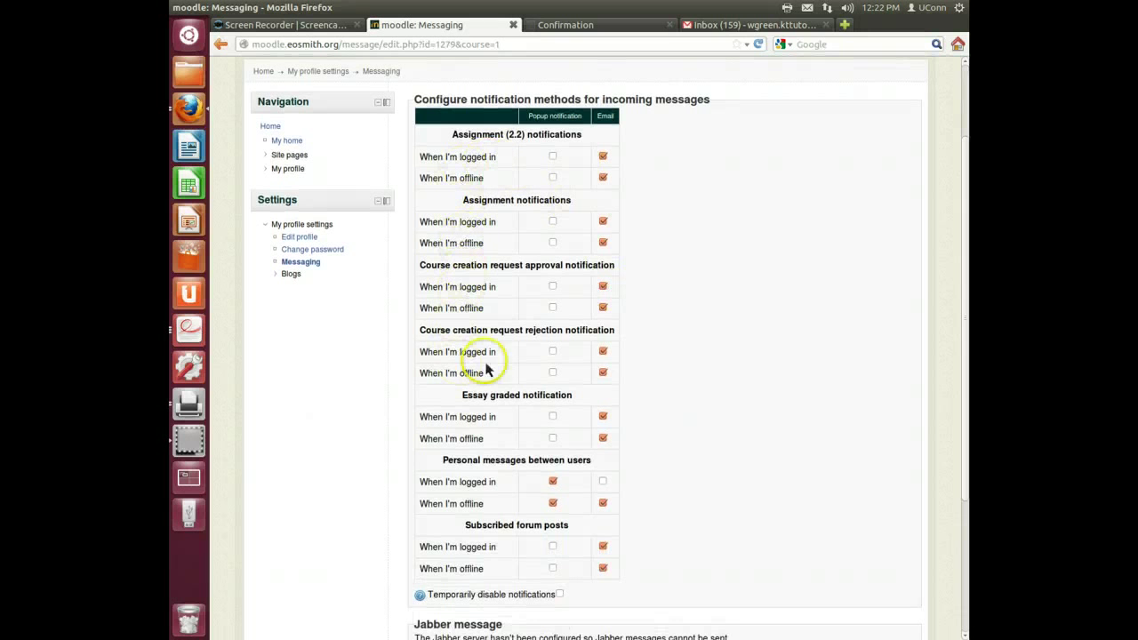
scroll(635, 371, down, 1)
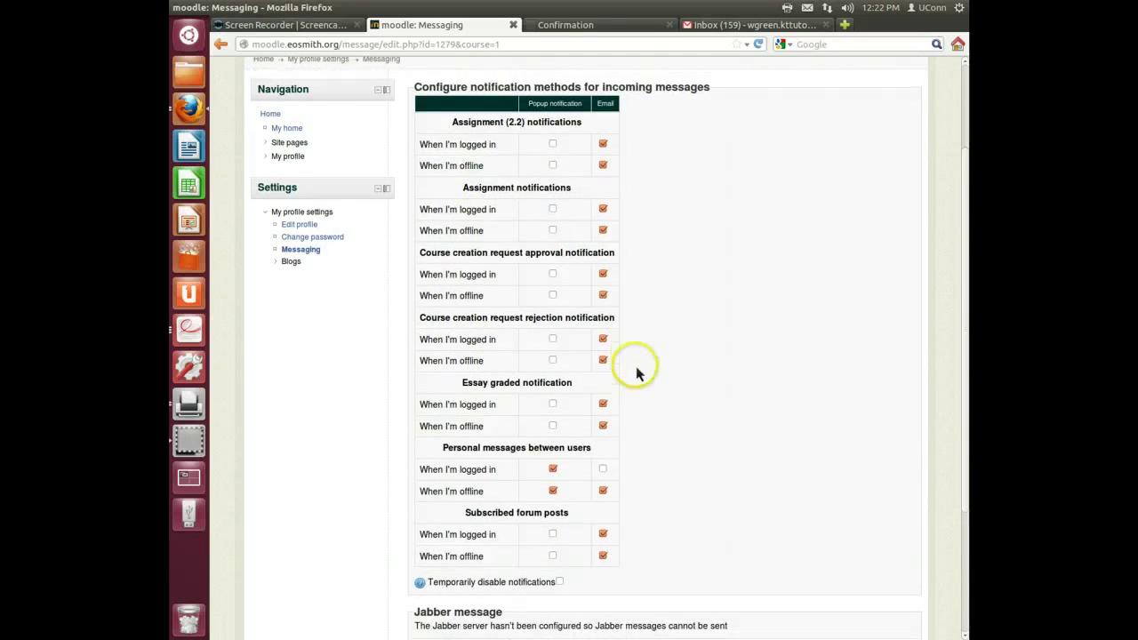
scroll(637, 374, down, 3)
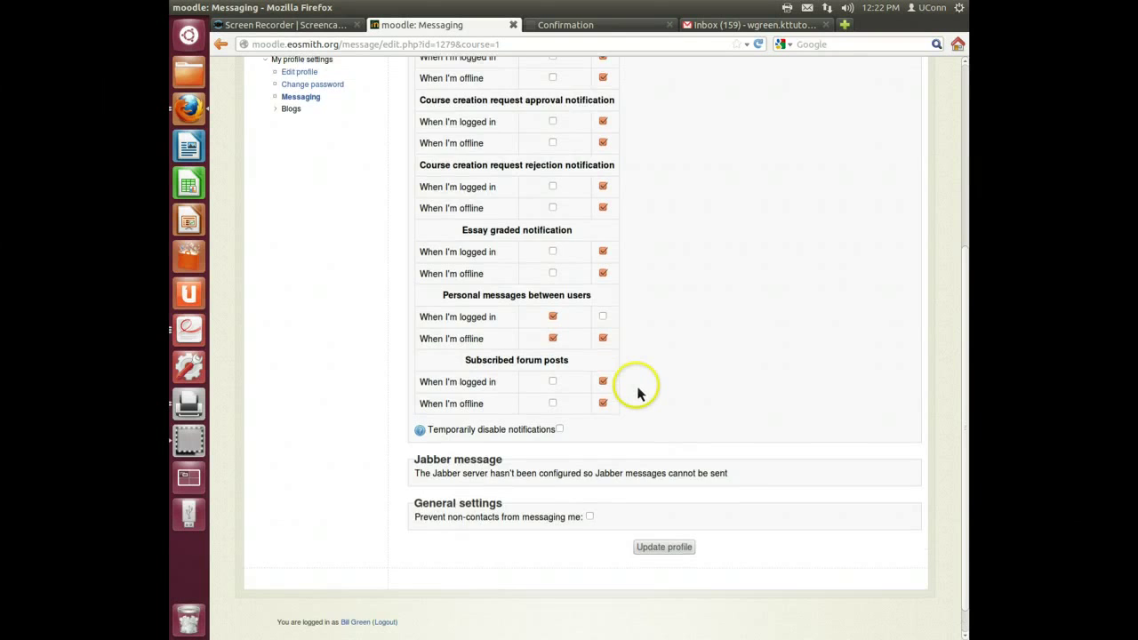
scroll(465, 326, up, 2)
scroll(461, 214, up, 2)
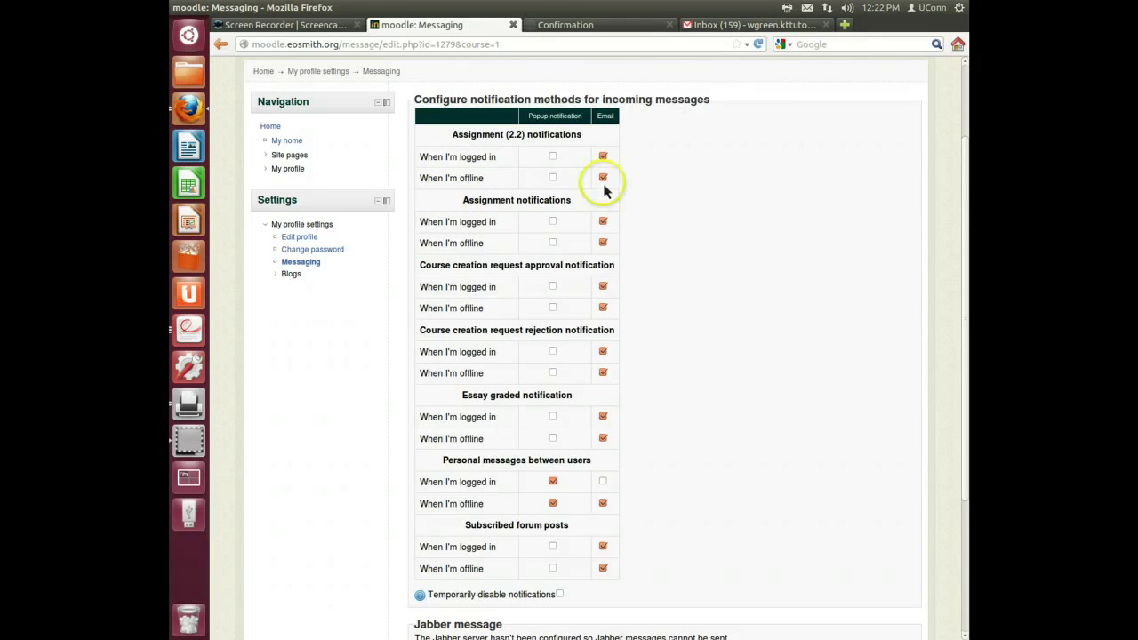
Switch Assignment and Assignment (2.2) notifications from email to popup, logged in and offline
click(552, 178)
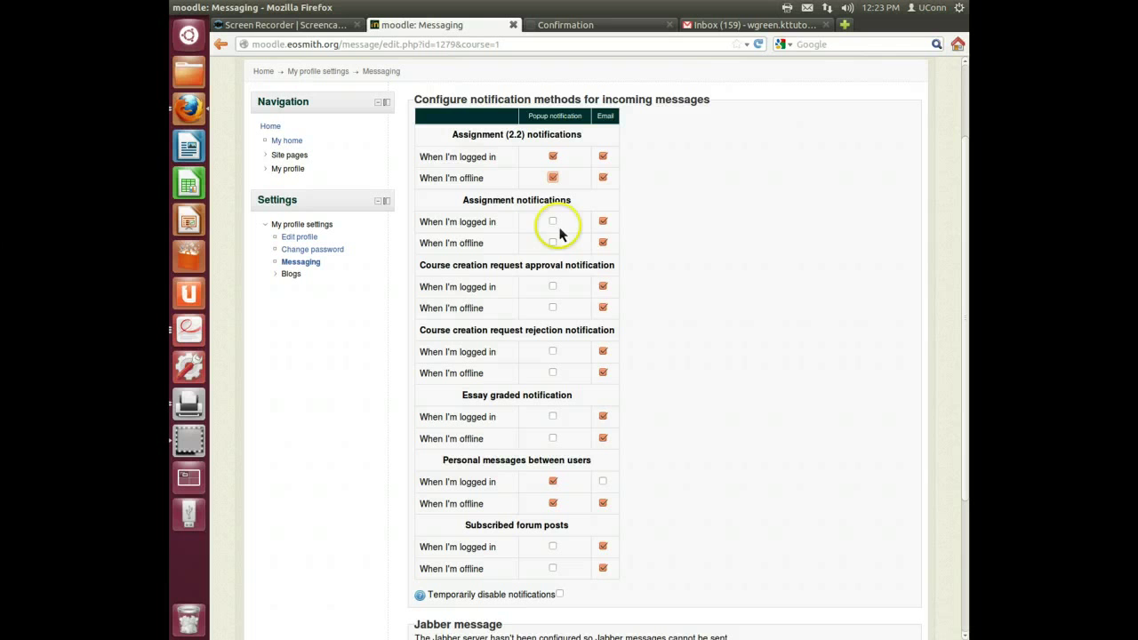
click(552, 222)
click(553, 243)
click(603, 243)
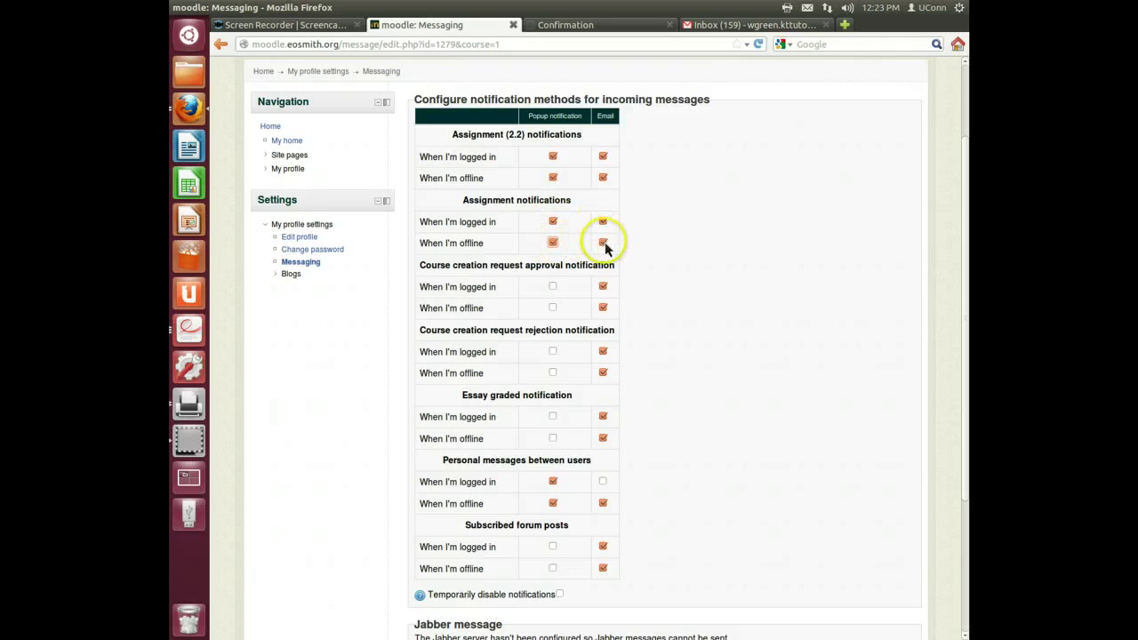
click(603, 222)
click(603, 178)
click(603, 156)
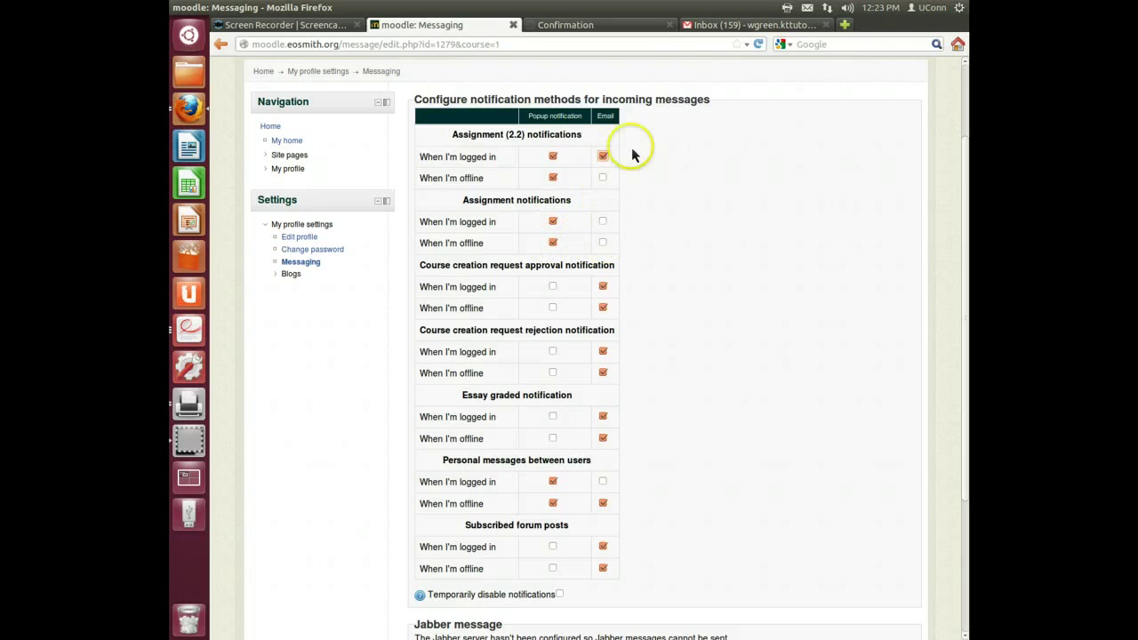
scroll(670, 283, down, 2)
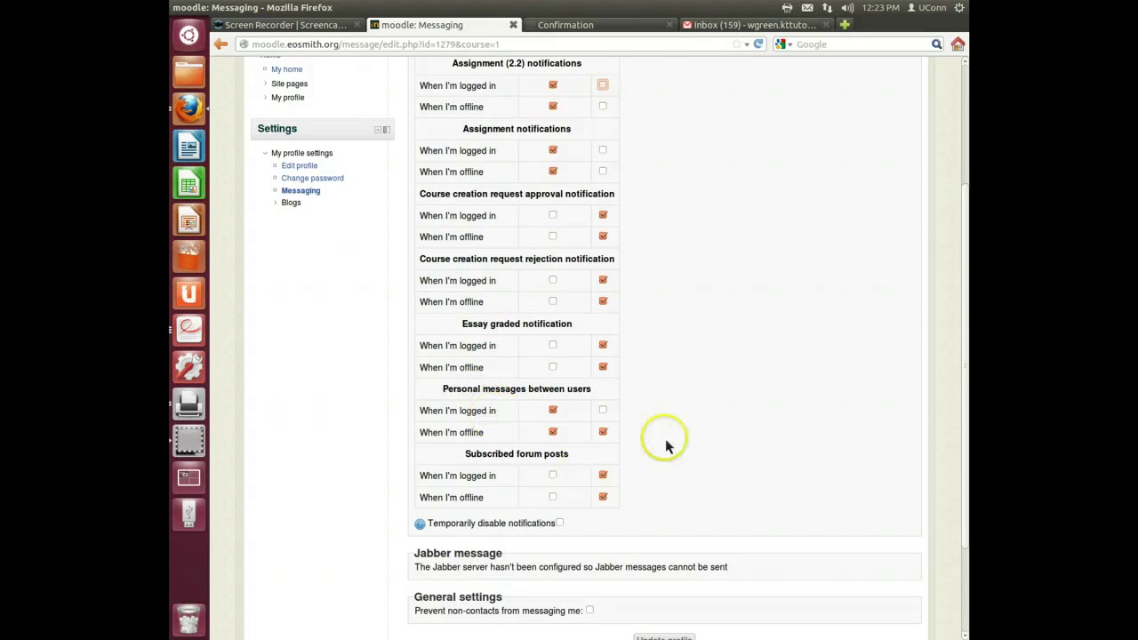
scroll(661, 272, down, 3)
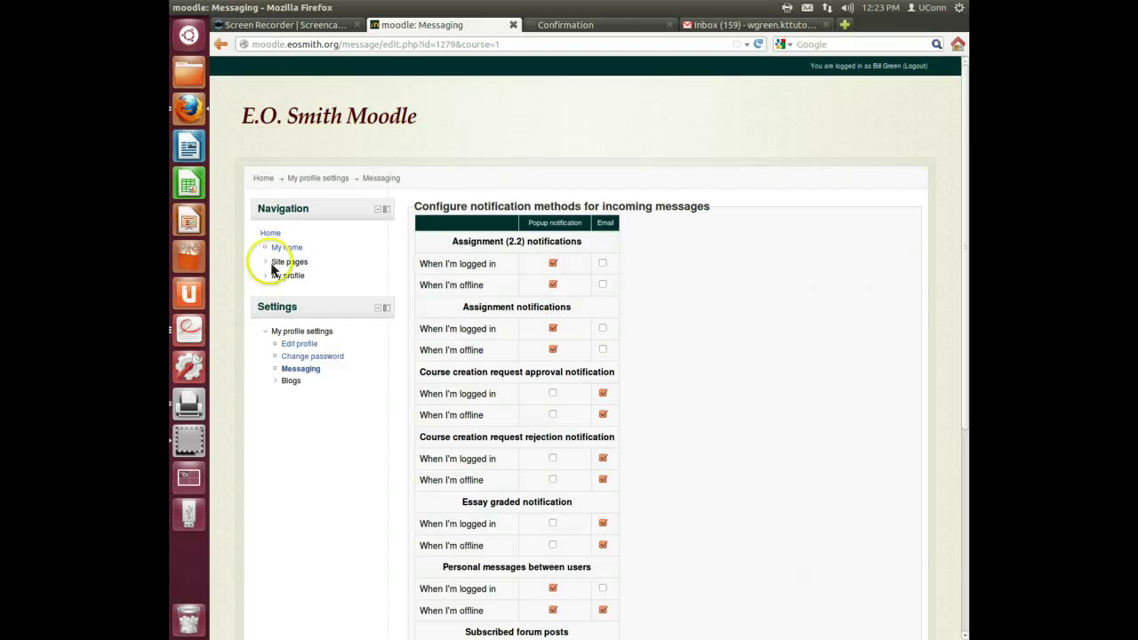
Return to the site home page and reopen the Green test category under Science
click(272, 268)
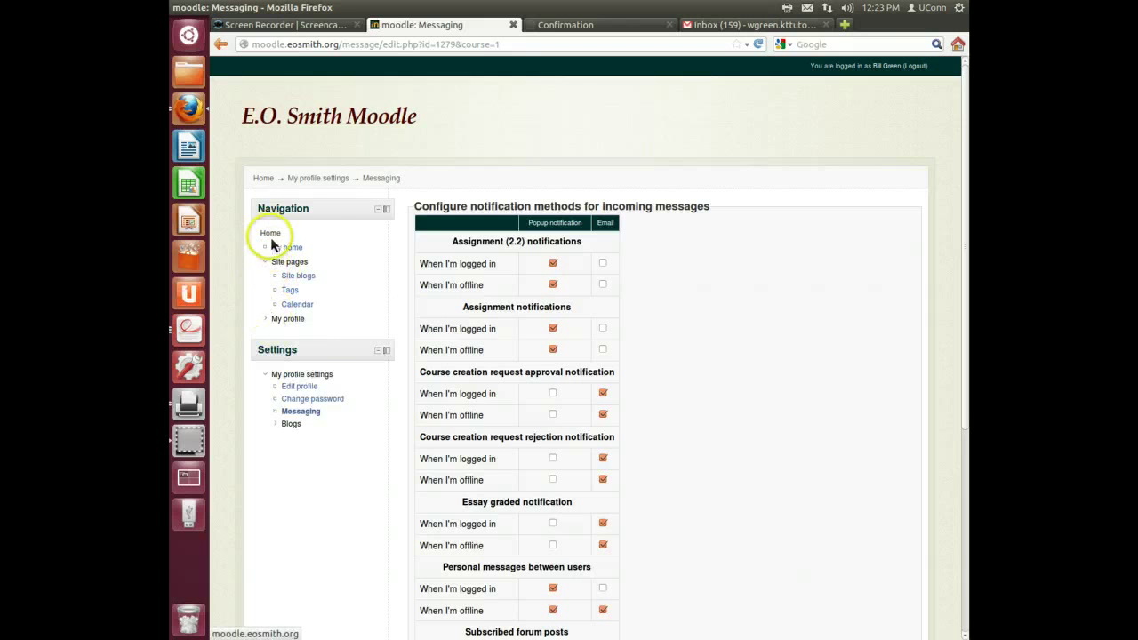
click(271, 235)
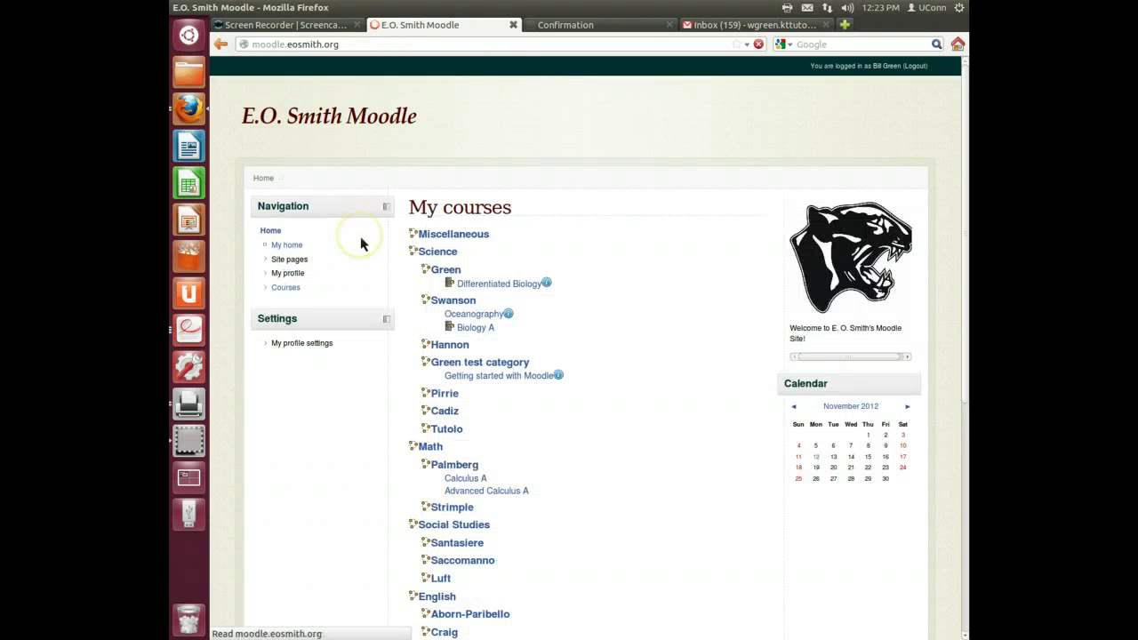
click(492, 368)
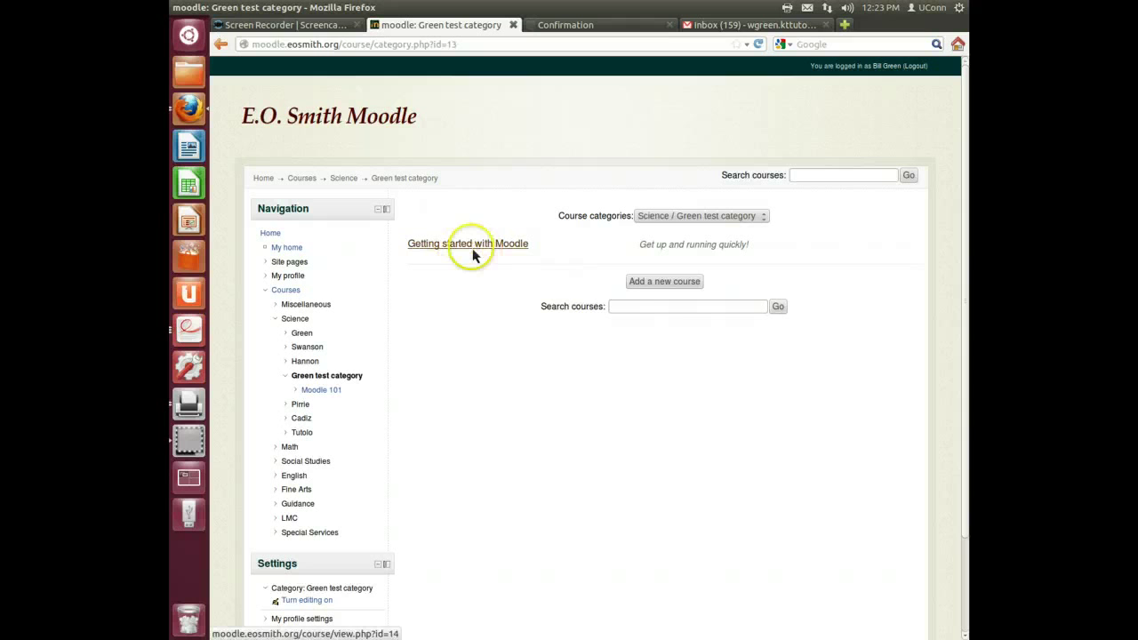
Start a new Green test course with full name and short name both 'Chemistry'
click(666, 281)
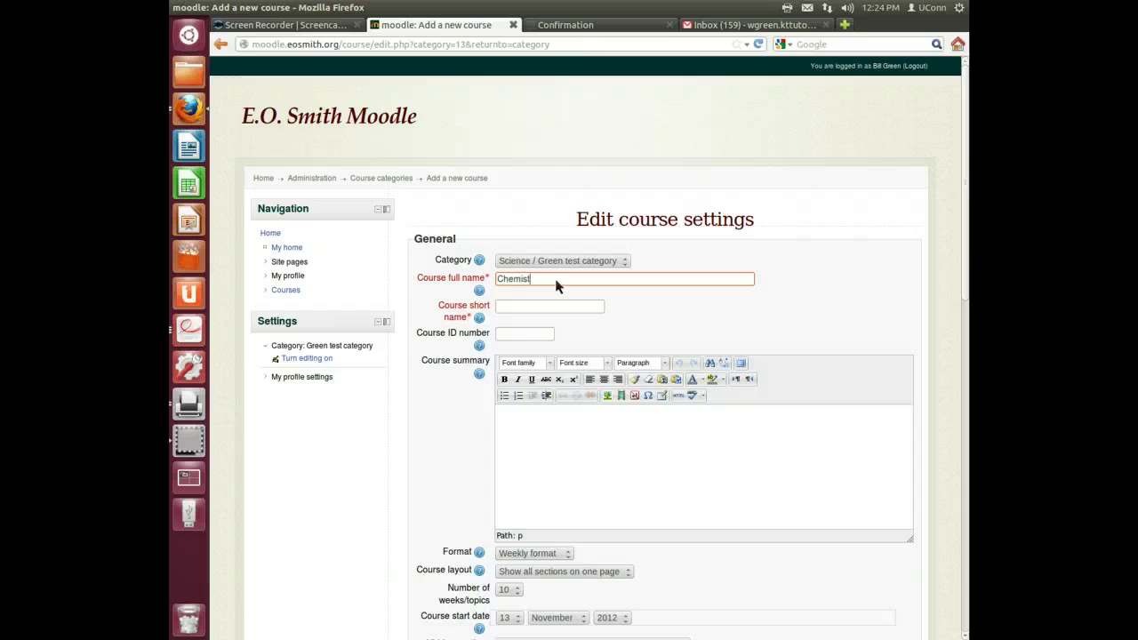
click(518, 311)
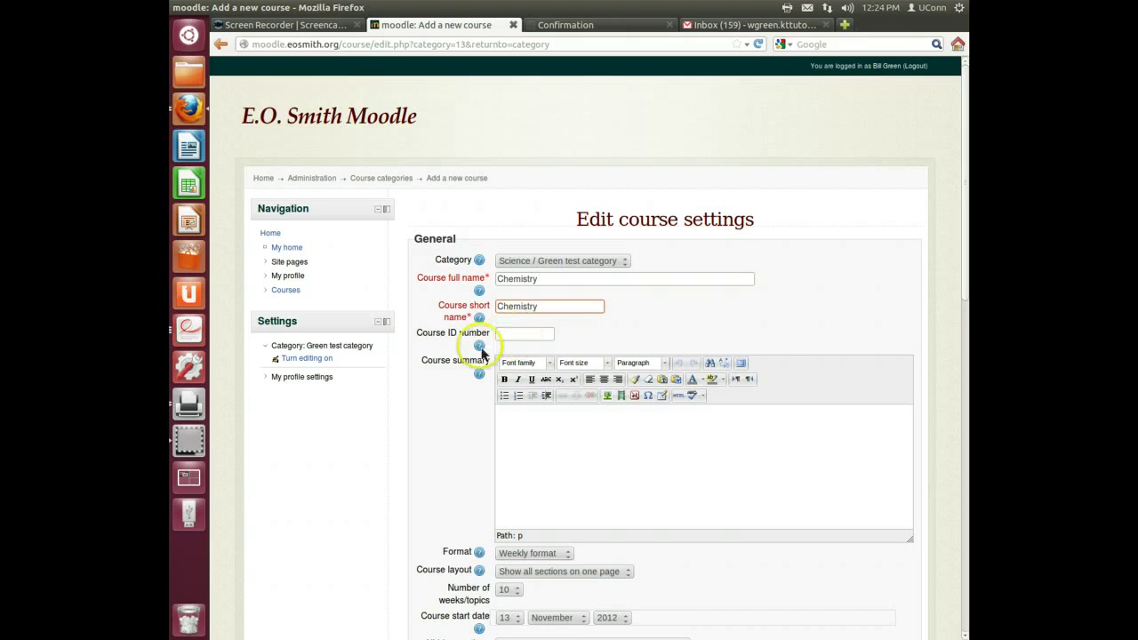
click(537, 442)
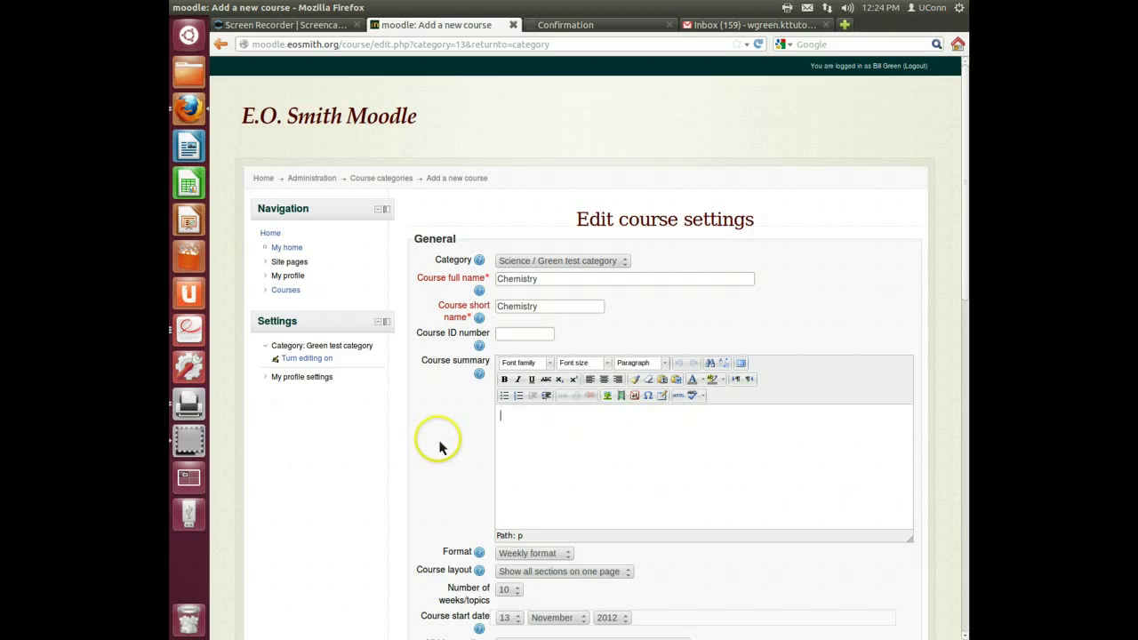
scroll(434, 445, down, 2)
scroll(439, 445, down, 4)
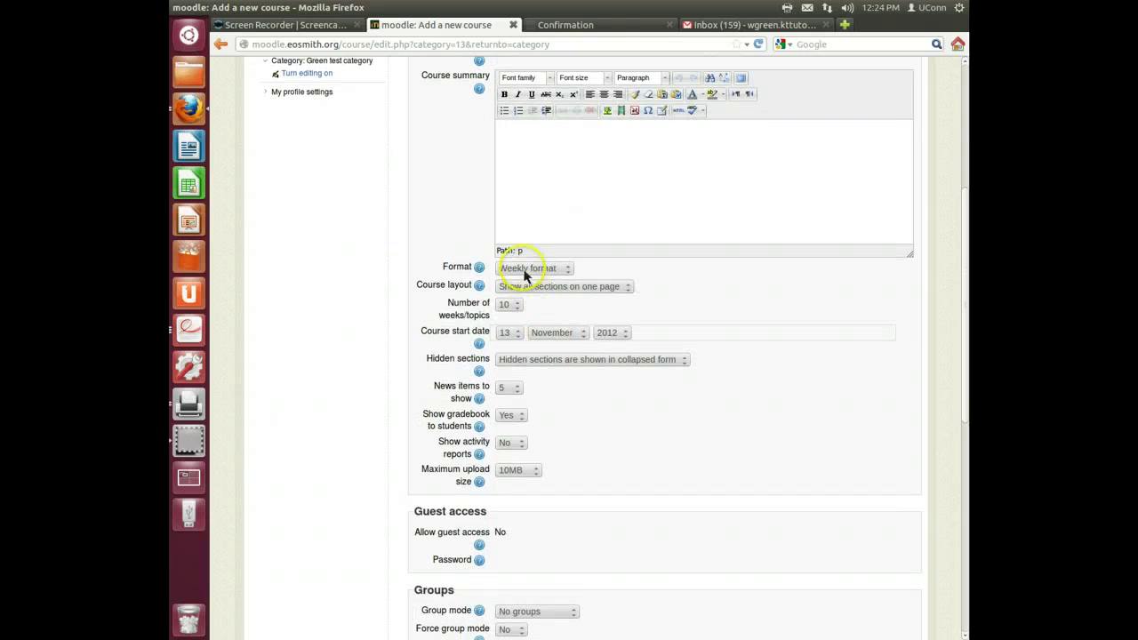
click(534, 269)
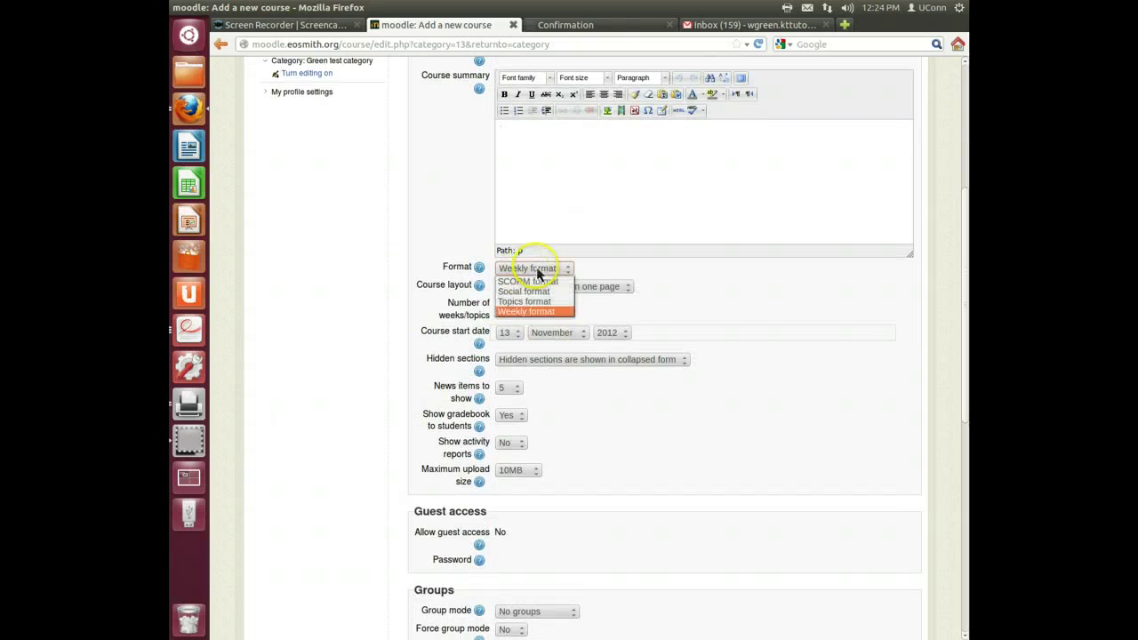
click(642, 276)
click(542, 274)
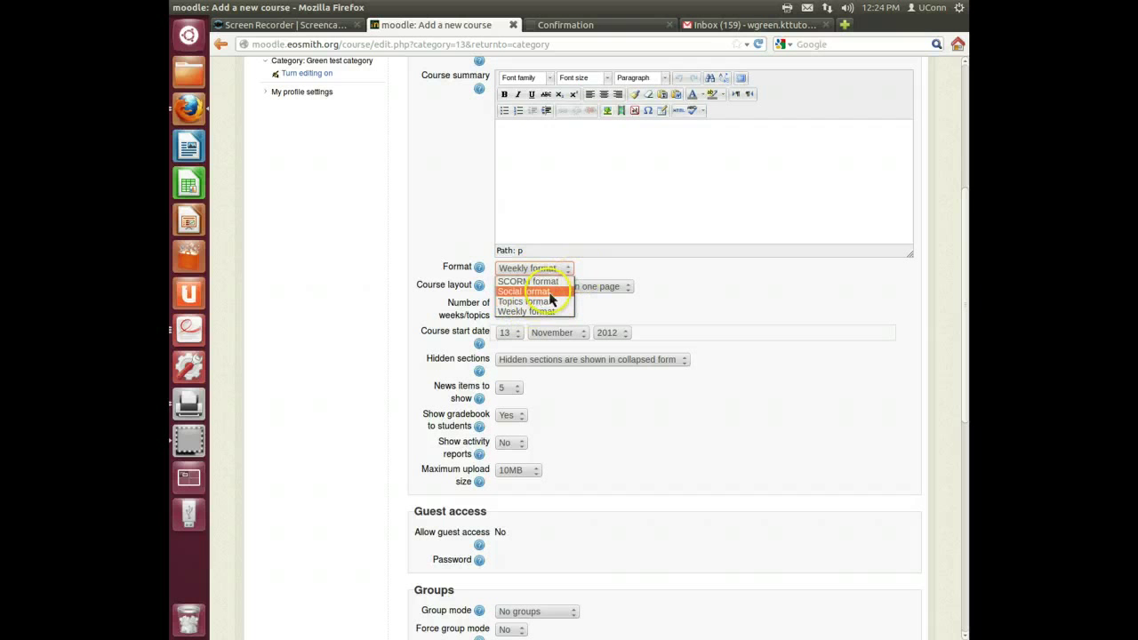
click(602, 267)
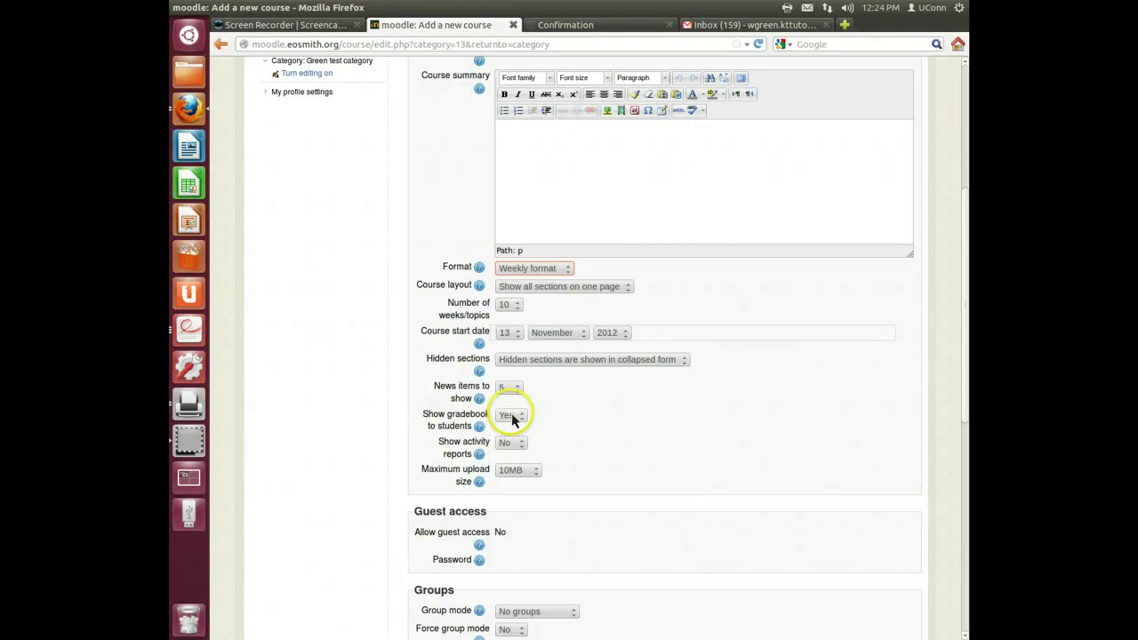
scroll(563, 418, down, 3)
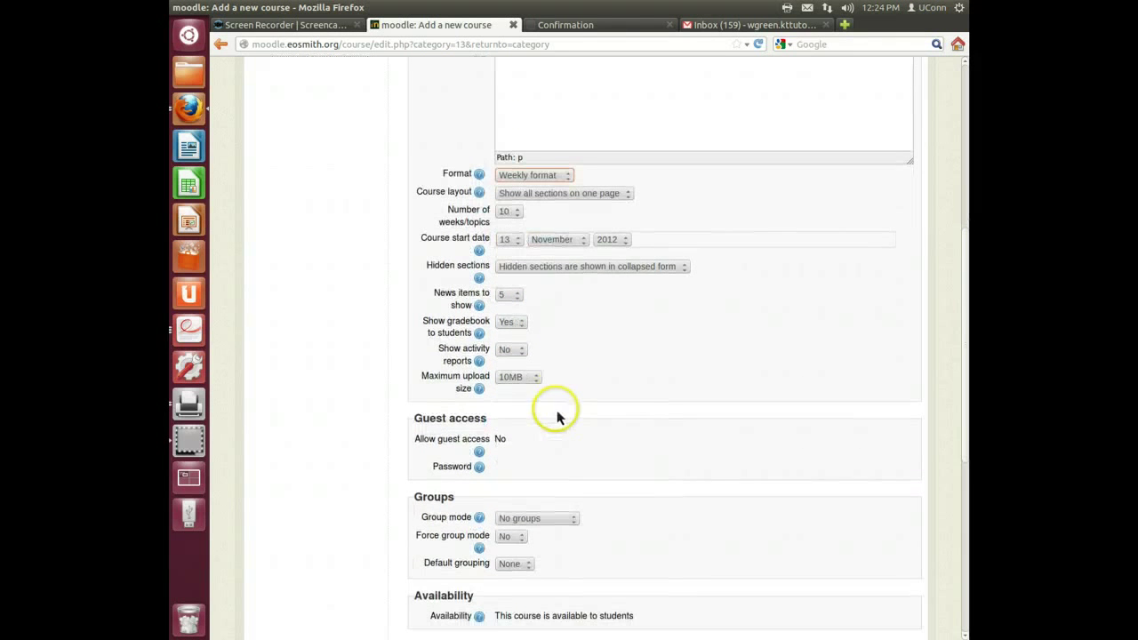
click(505, 371)
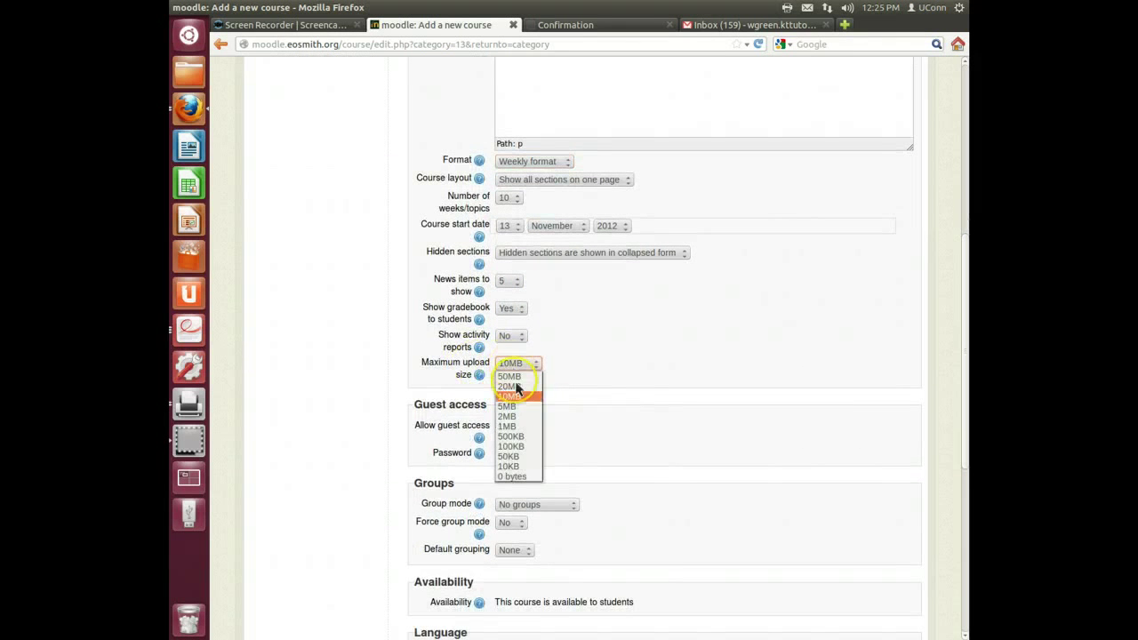
click(527, 376)
click(523, 373)
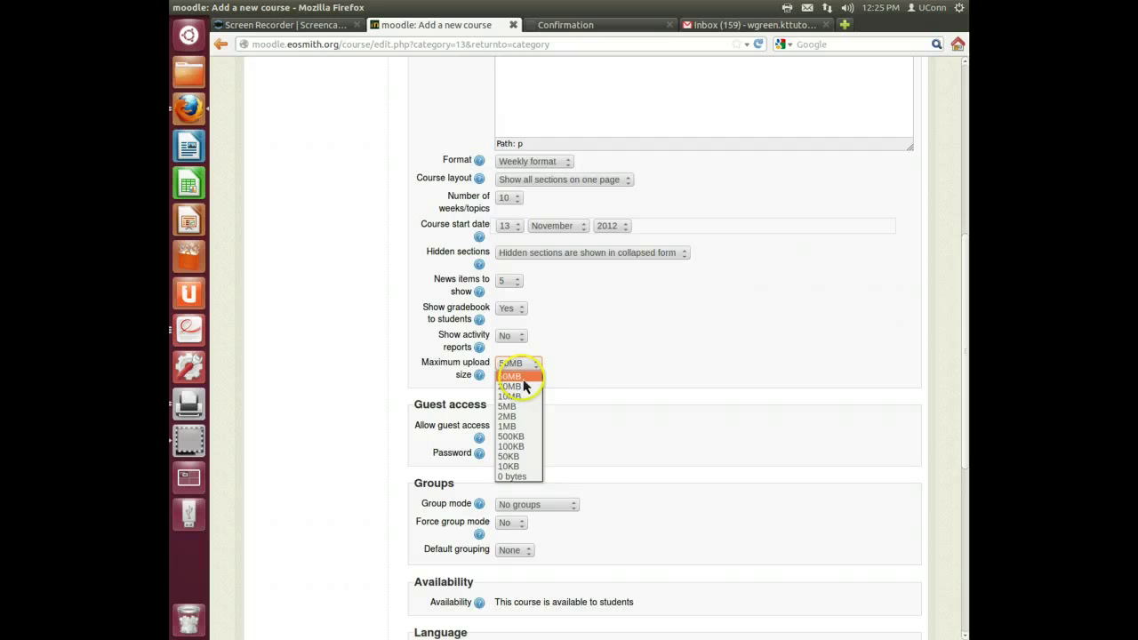
click(583, 381)
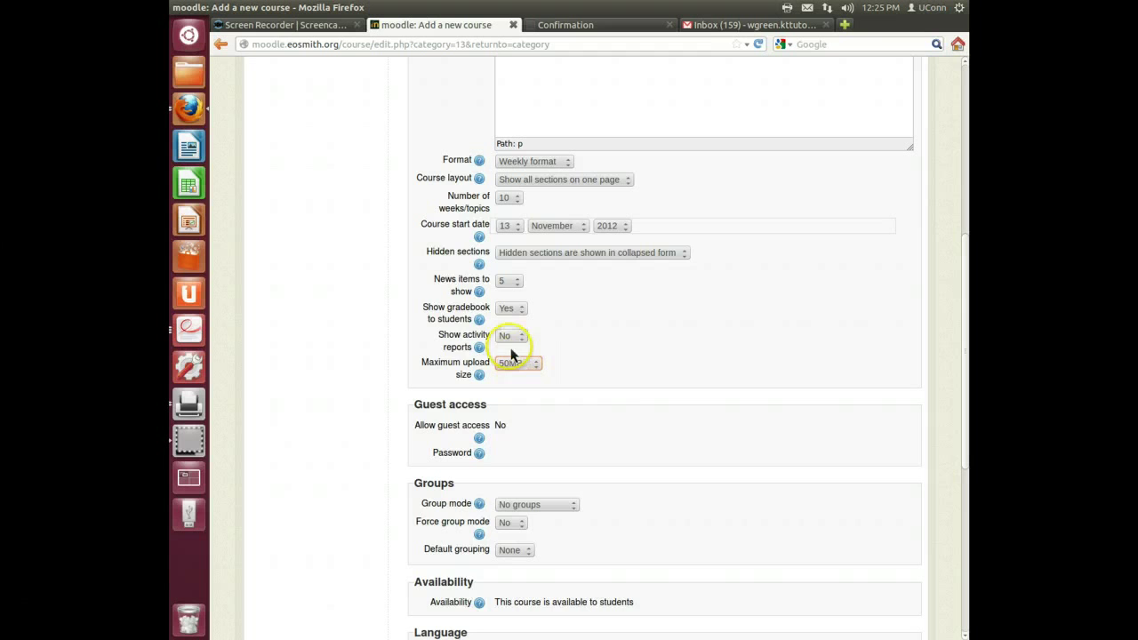
scroll(627, 368, down, 2)
scroll(636, 368, down, 1)
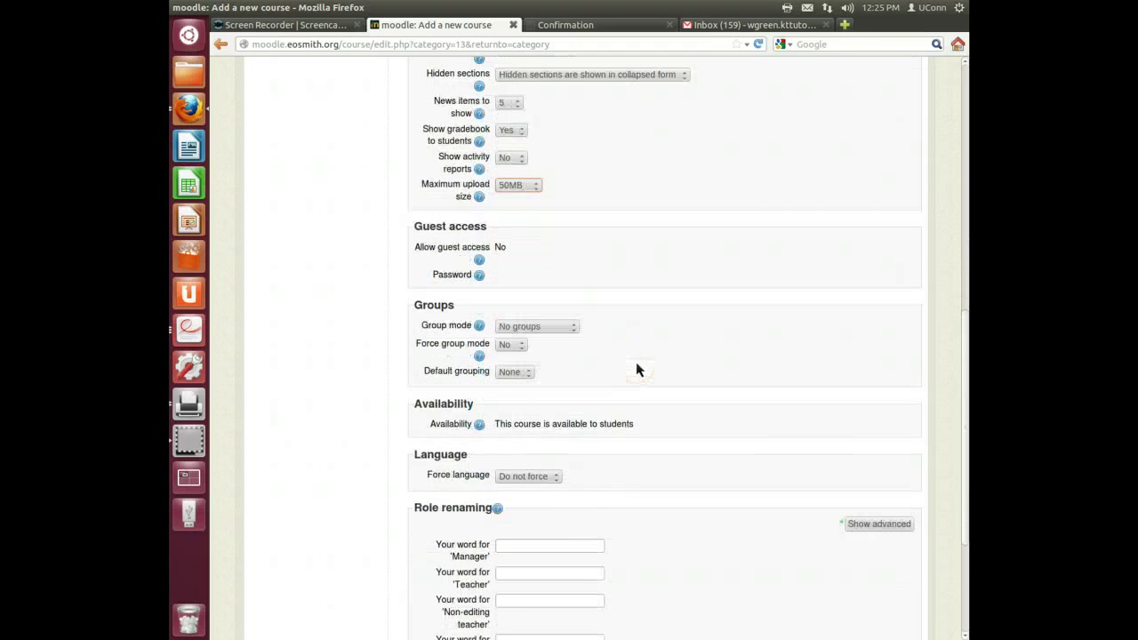
click(498, 254)
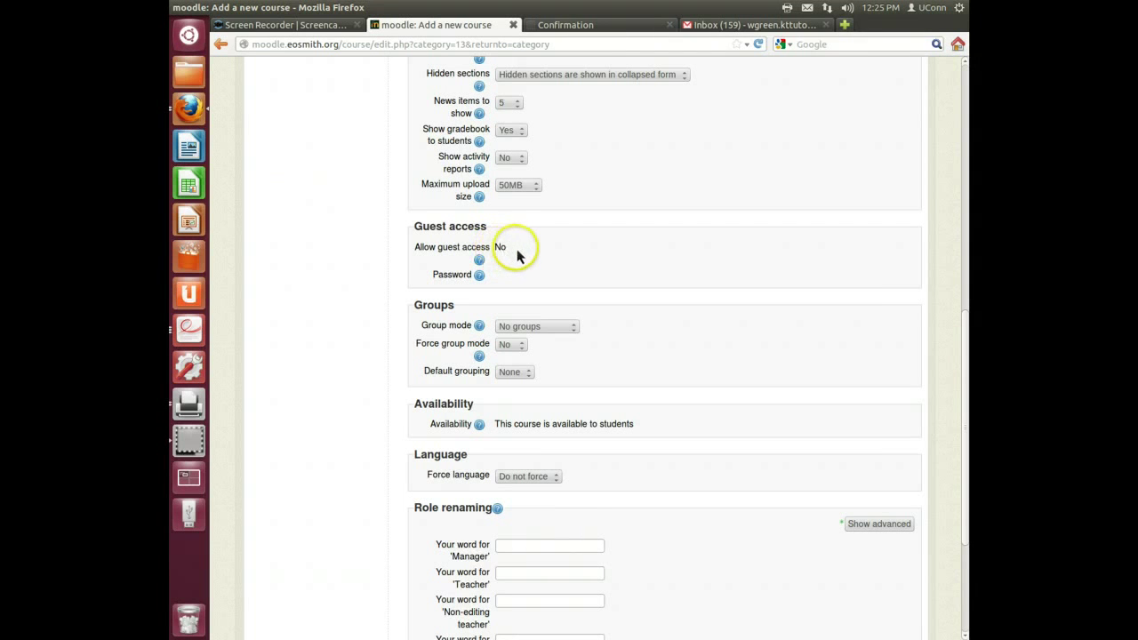
mouse_move(516, 254)
mouse_down()
mouse_move(437, 246)
mouse_move(529, 251)
mouse_up()
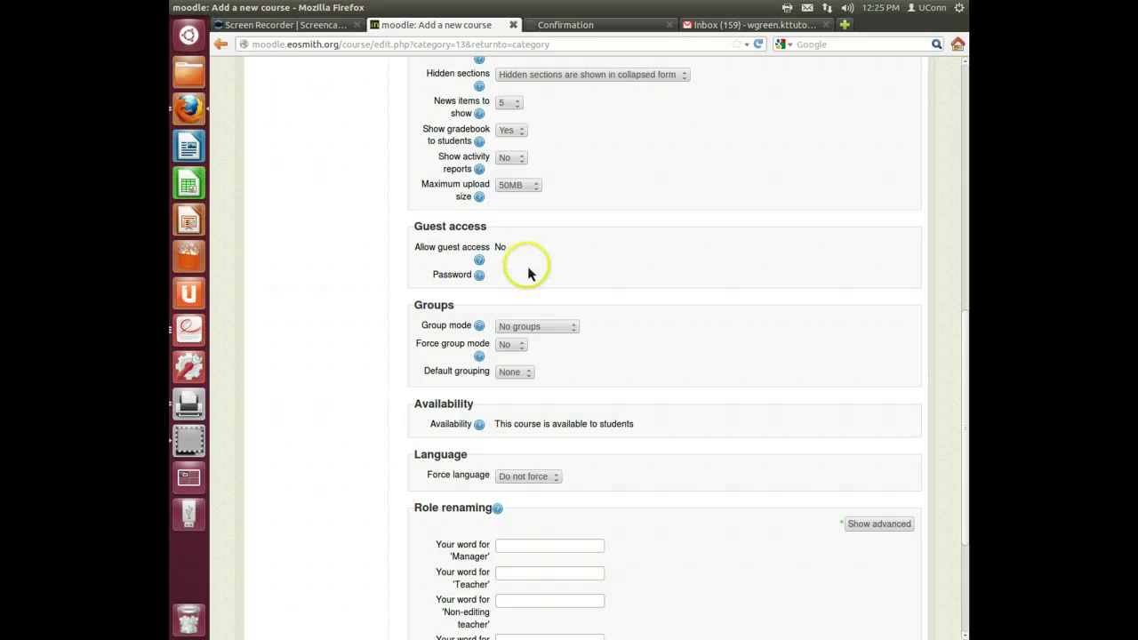
scroll(529, 263, down, 3)
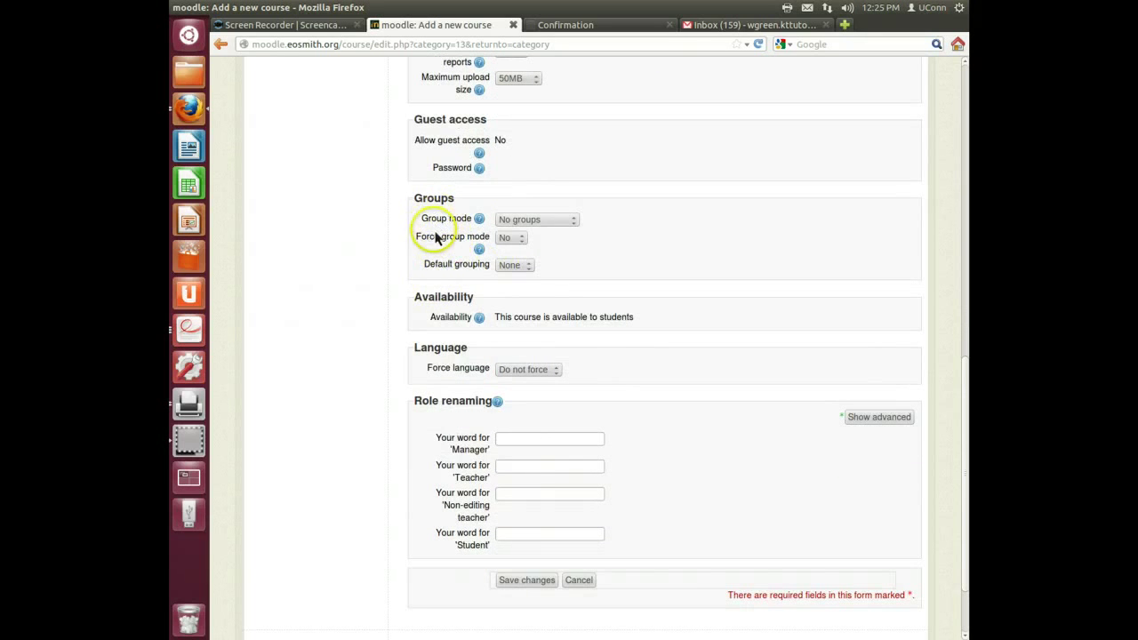
scroll(667, 307, down, 3)
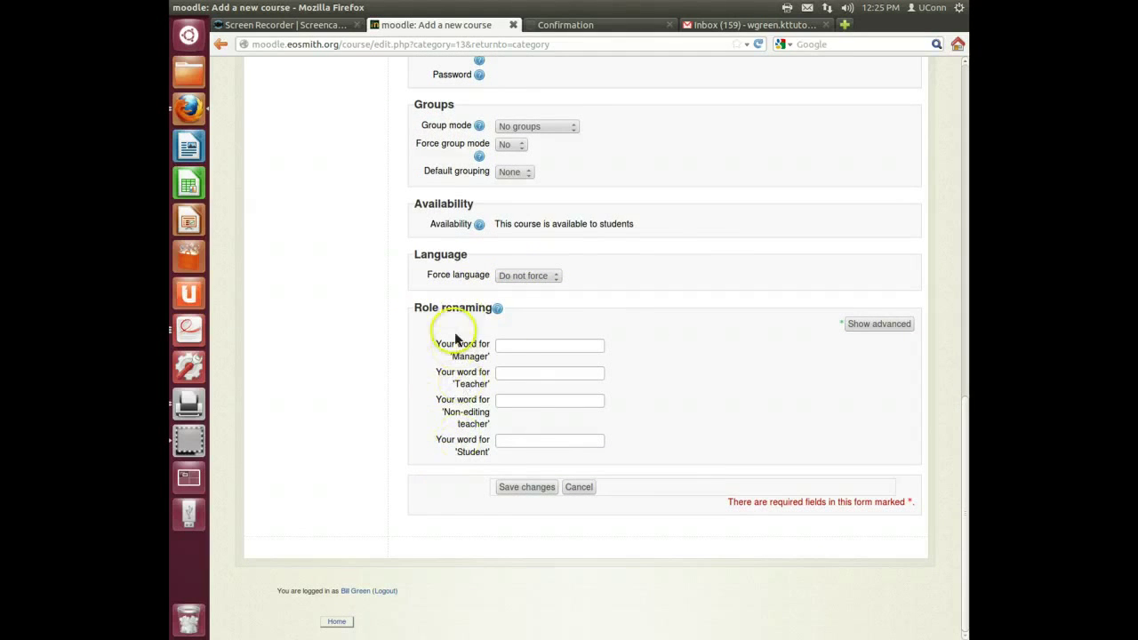
Save the Chemistry course and view its weekly sections starting 13 November
click(532, 489)
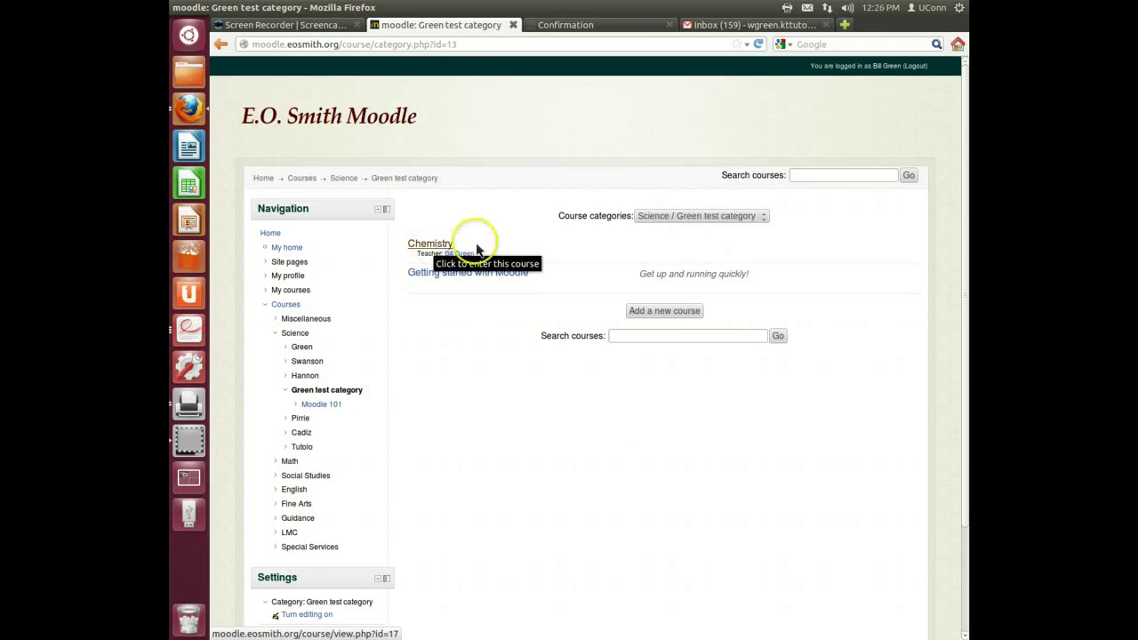
click(478, 249)
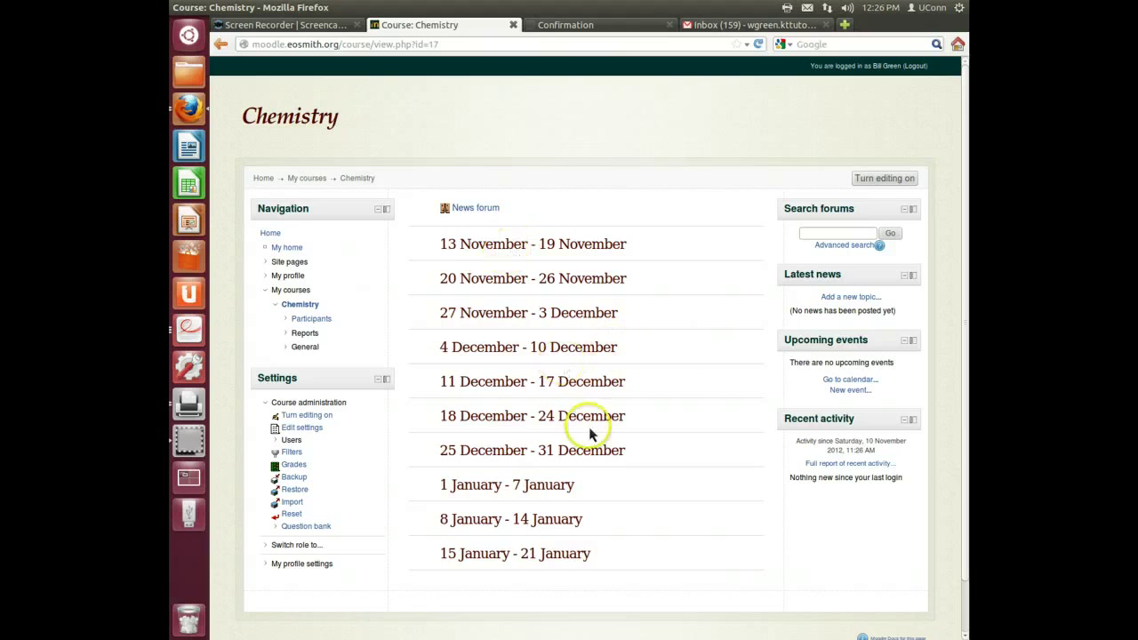
scroll(621, 407, down, 1)
scroll(620, 401, up, 2)
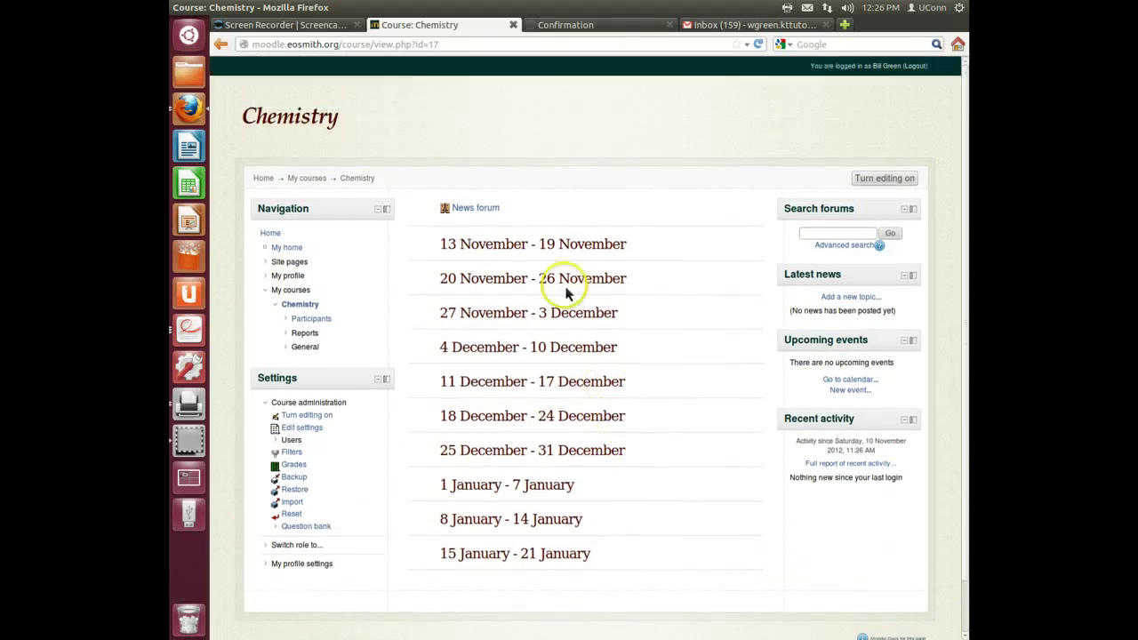
Reveal the Non-editing teacher, Student and Guest options under the course's 'Switch role to...'
click(292, 489)
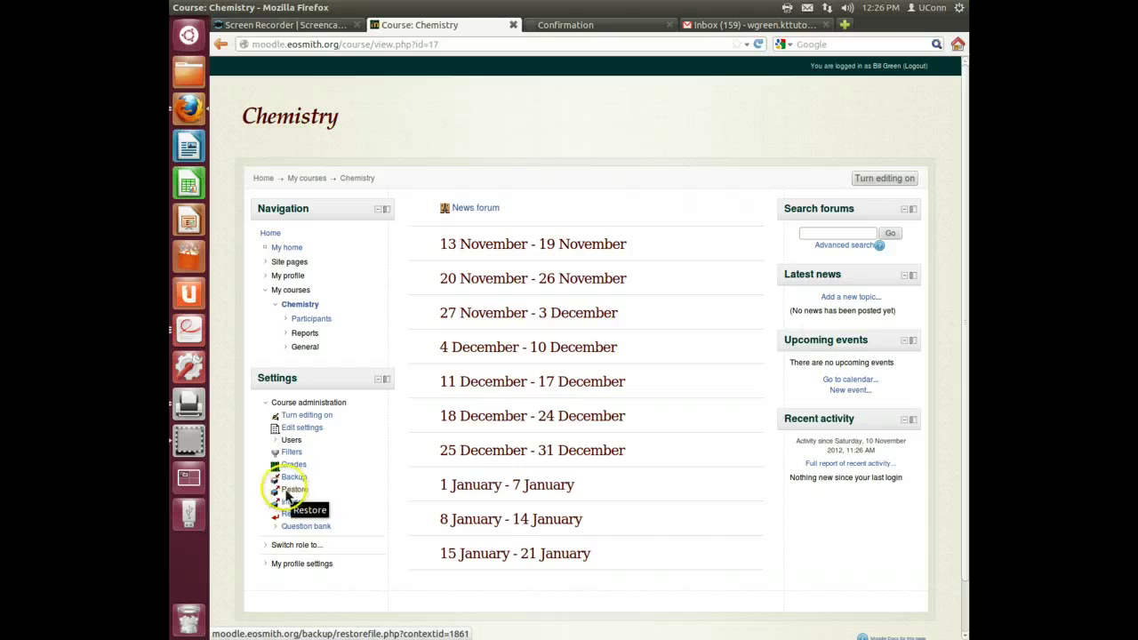
click(267, 549)
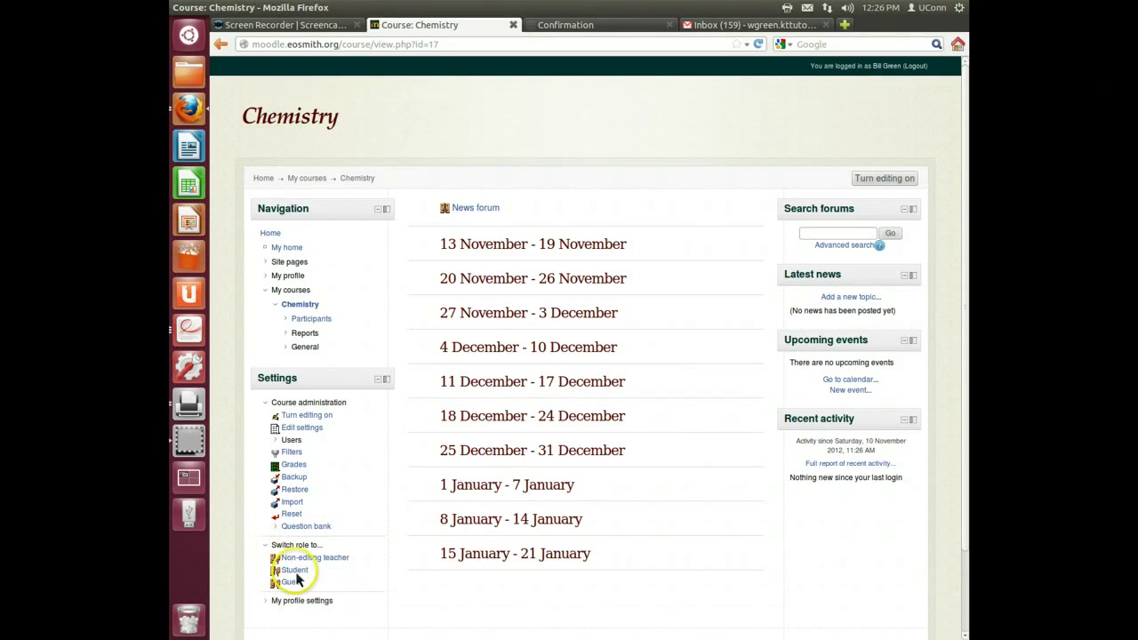
click(296, 572)
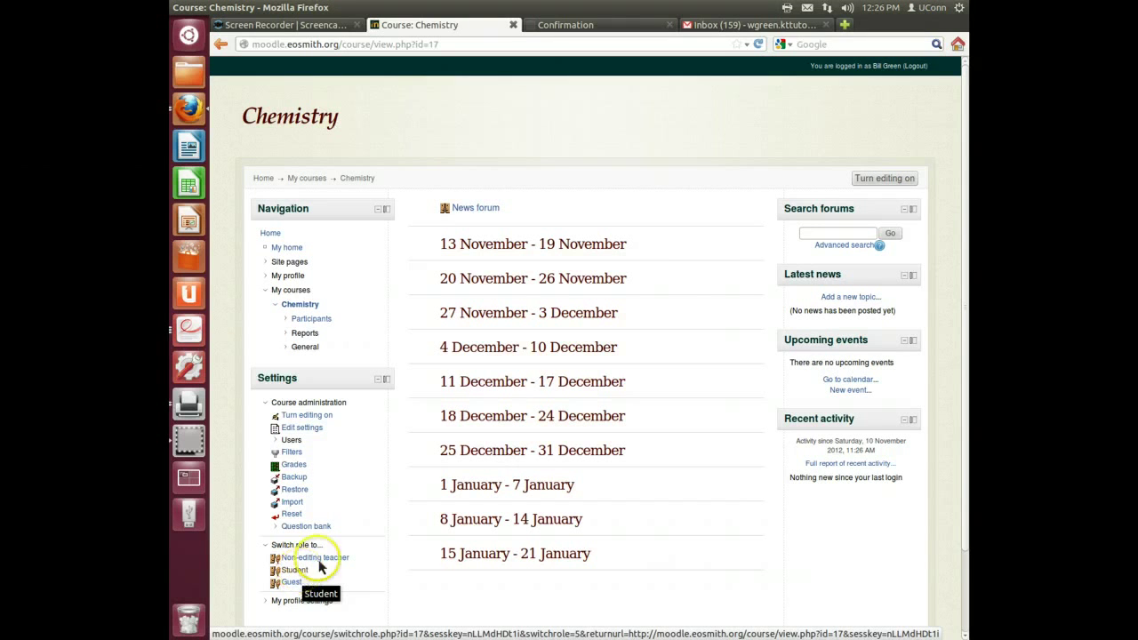
scroll(347, 520, down, 2)
scroll(347, 521, up, 2)
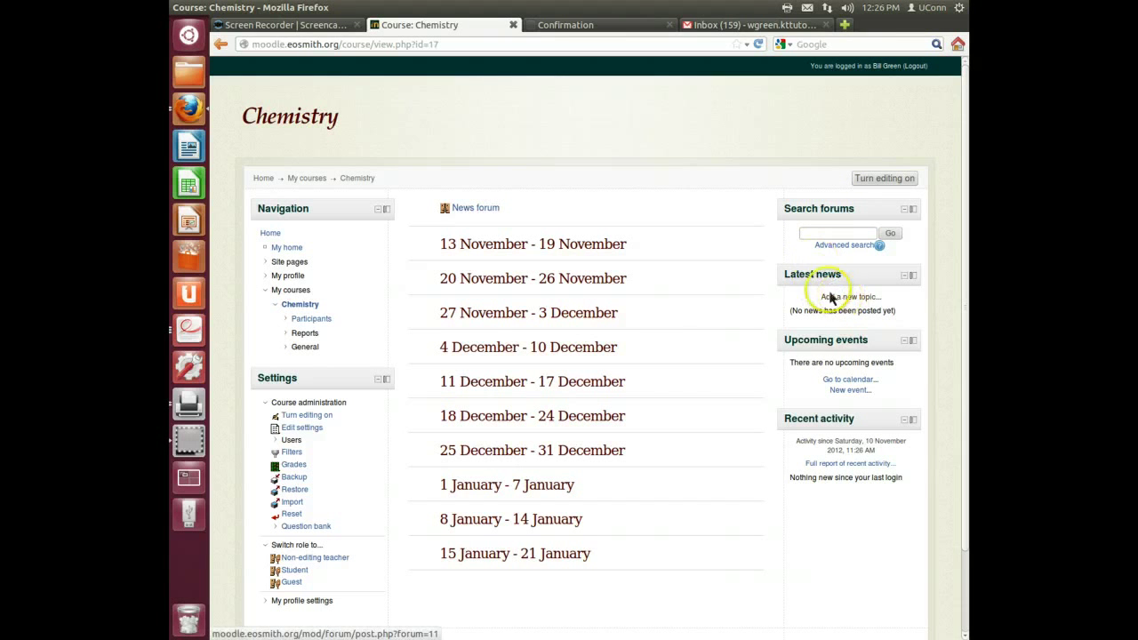
Start a new Latest news topic with the subject 'Test next week!'
click(862, 298)
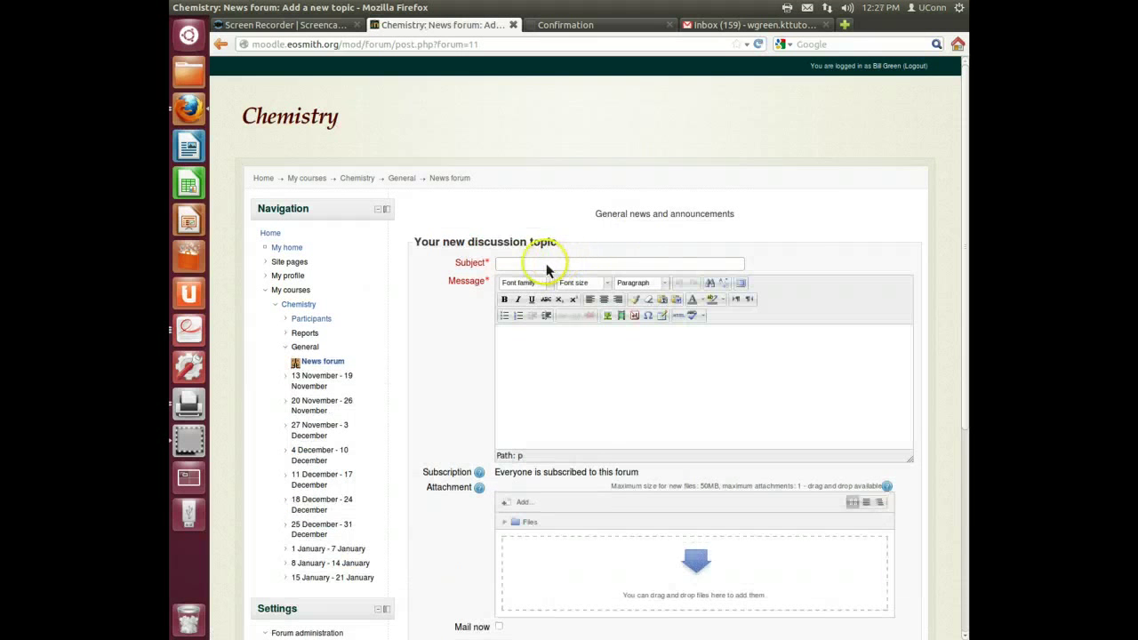
click(547, 265)
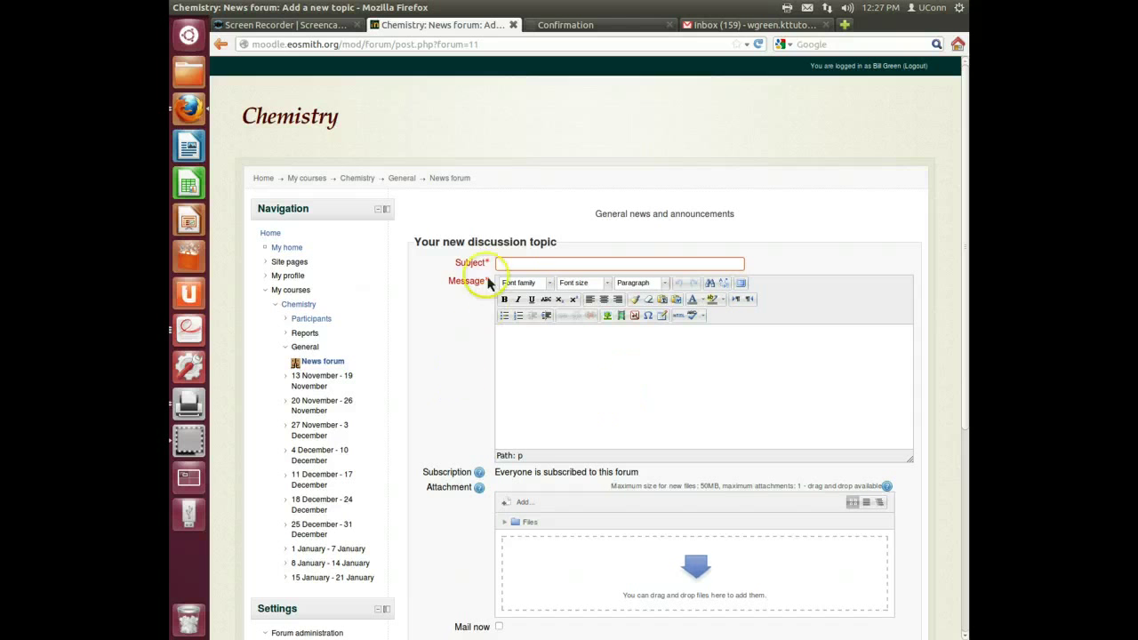
scroll(461, 332, down, 1)
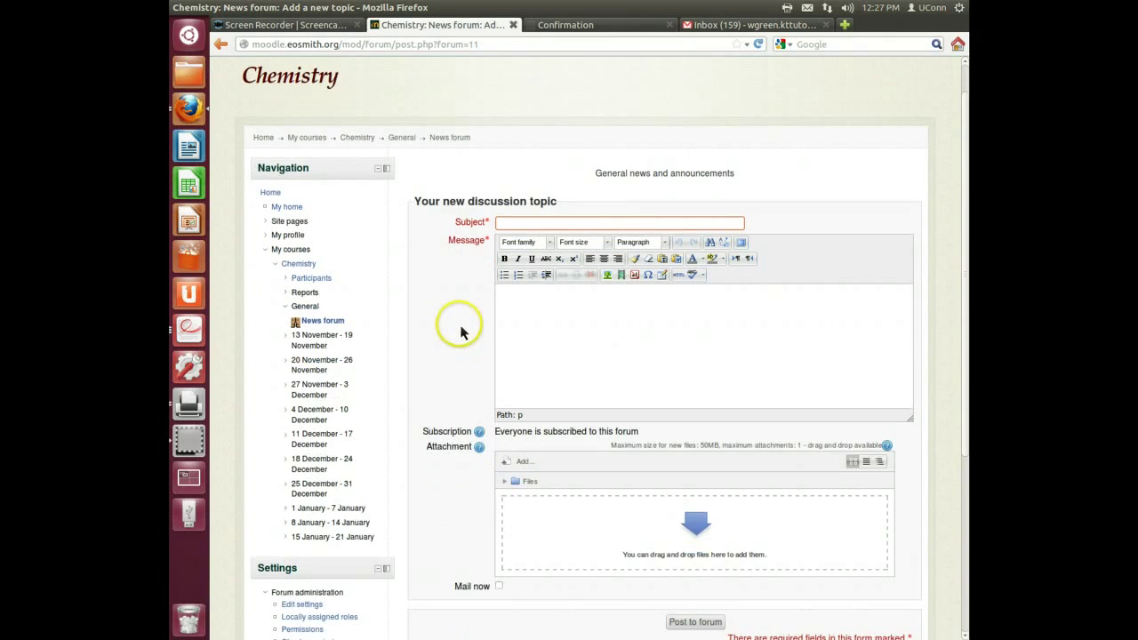
scroll(461, 333, down, 2)
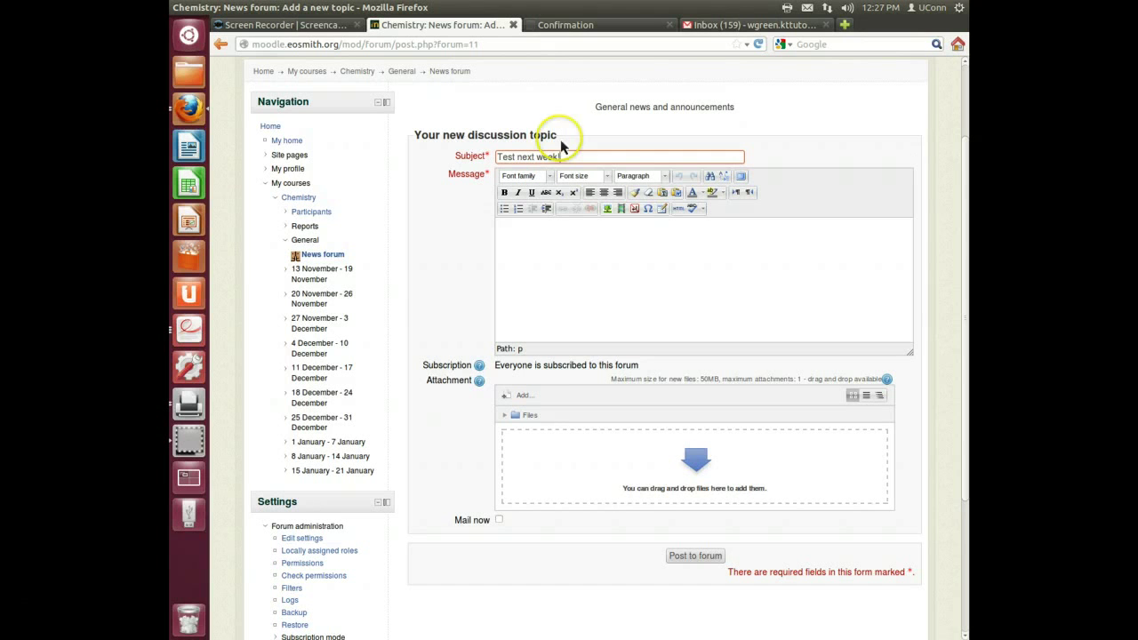
Write the message "Don't forget our test next week!", fix the spacing typo, and tick Mail now
click(572, 245)
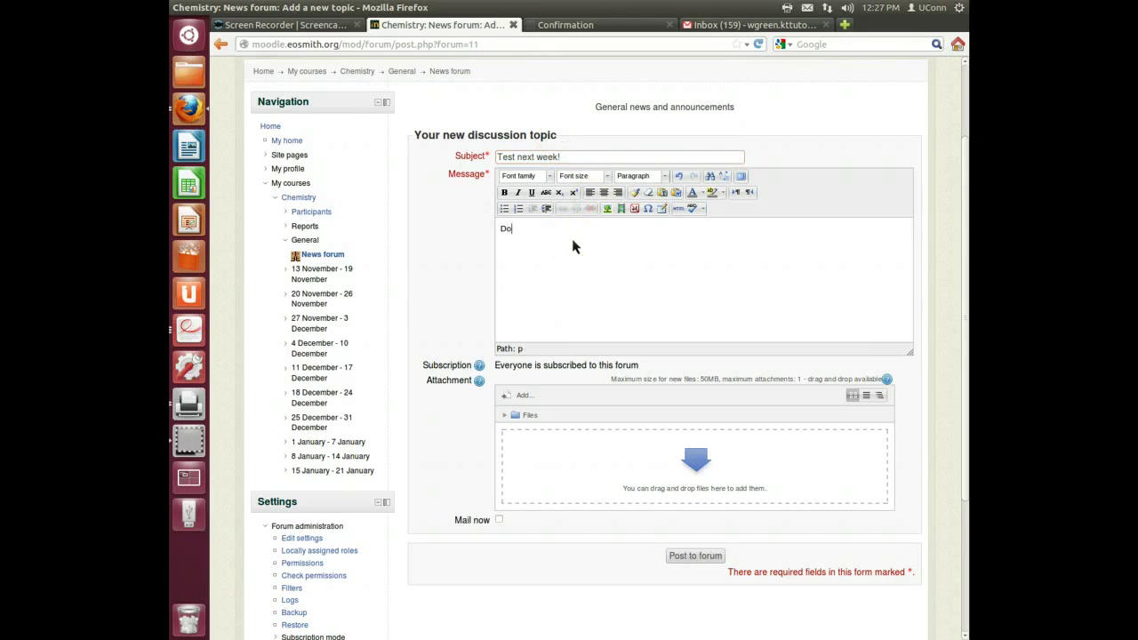
text(Don't forget our test next week!)
click(525, 231)
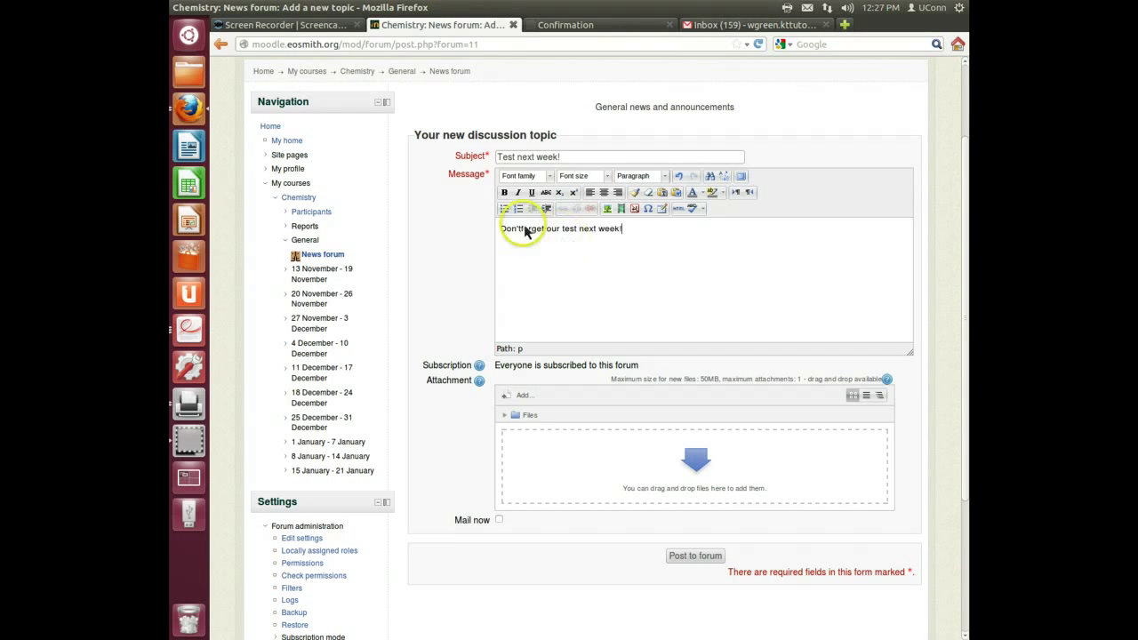
scroll(554, 287, down, 3)
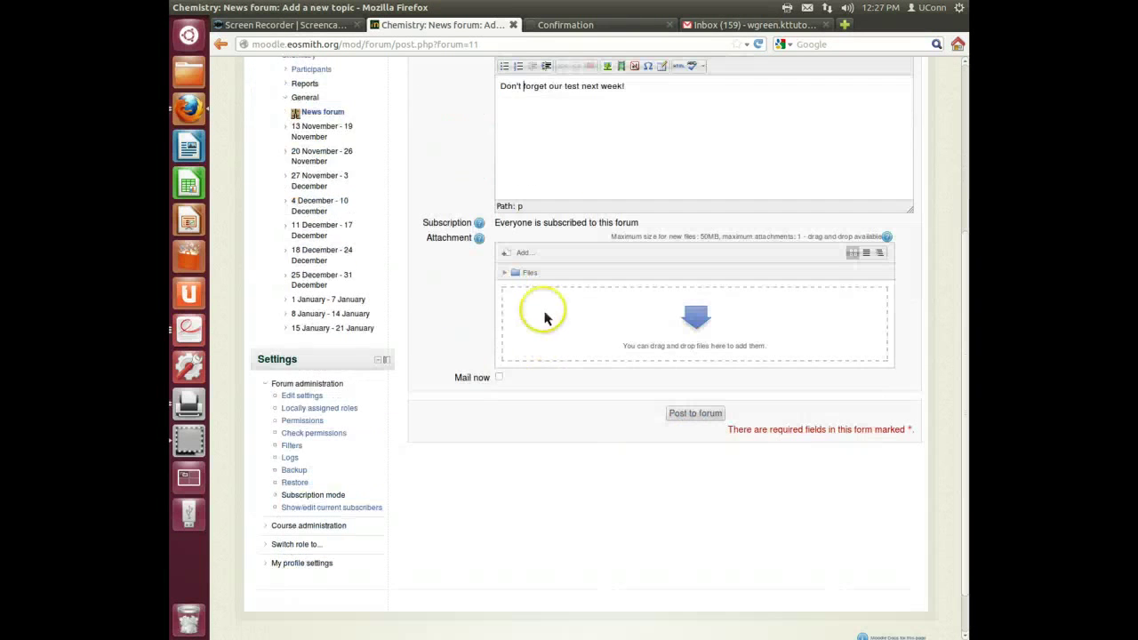
click(498, 378)
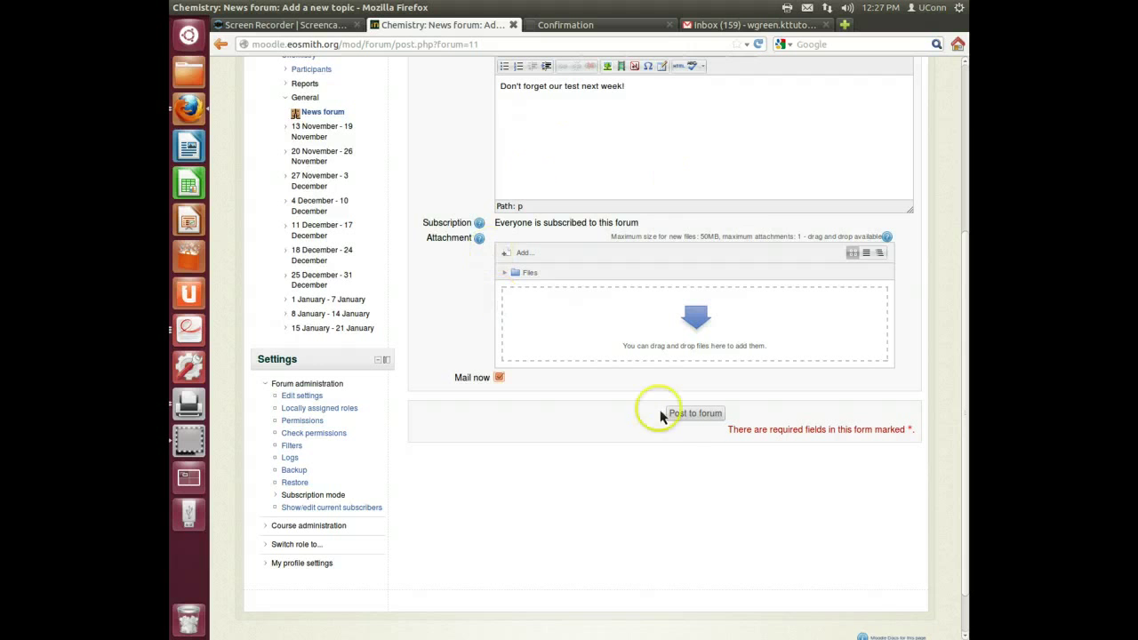
Post the 'Test next week!' topic and confirm it appears under Latest news and Recent activity
click(698, 420)
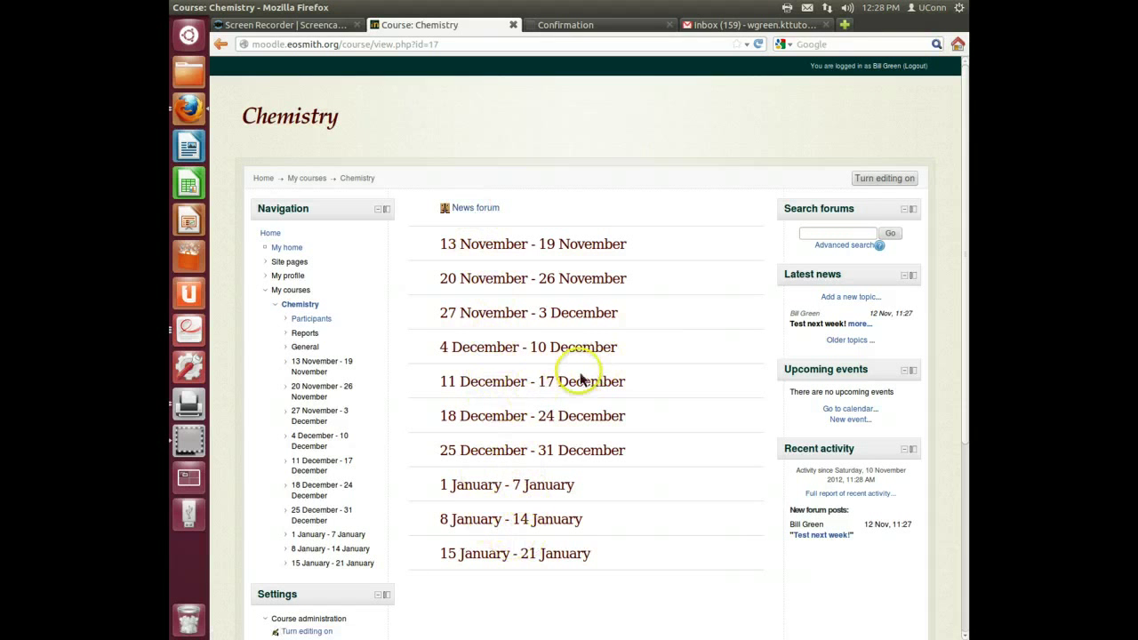
scroll(582, 378, down, 3)
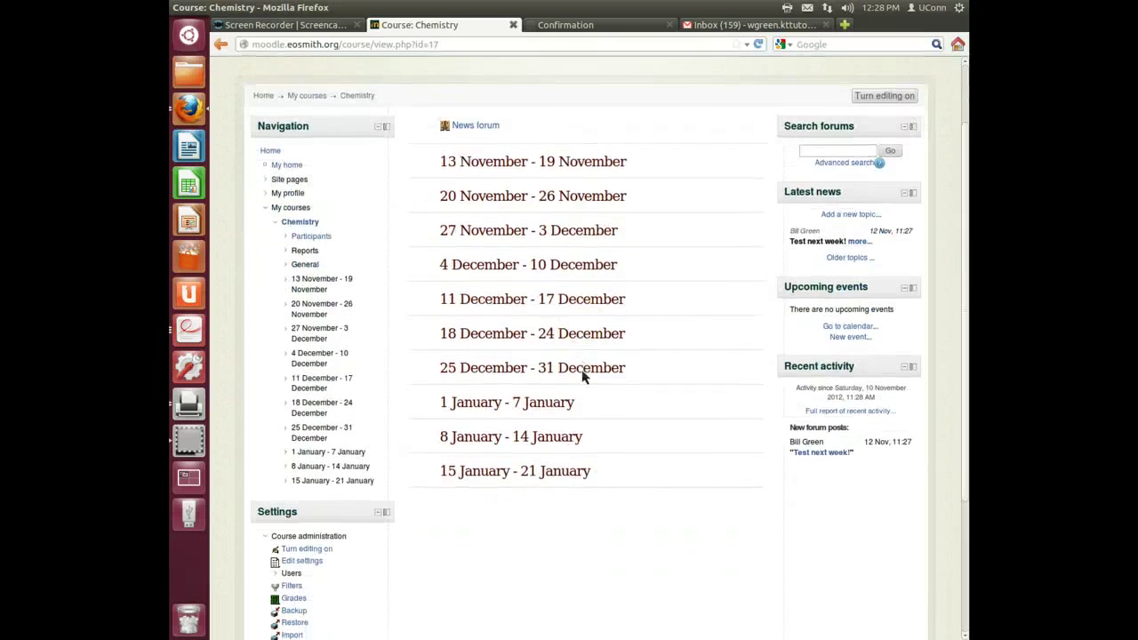